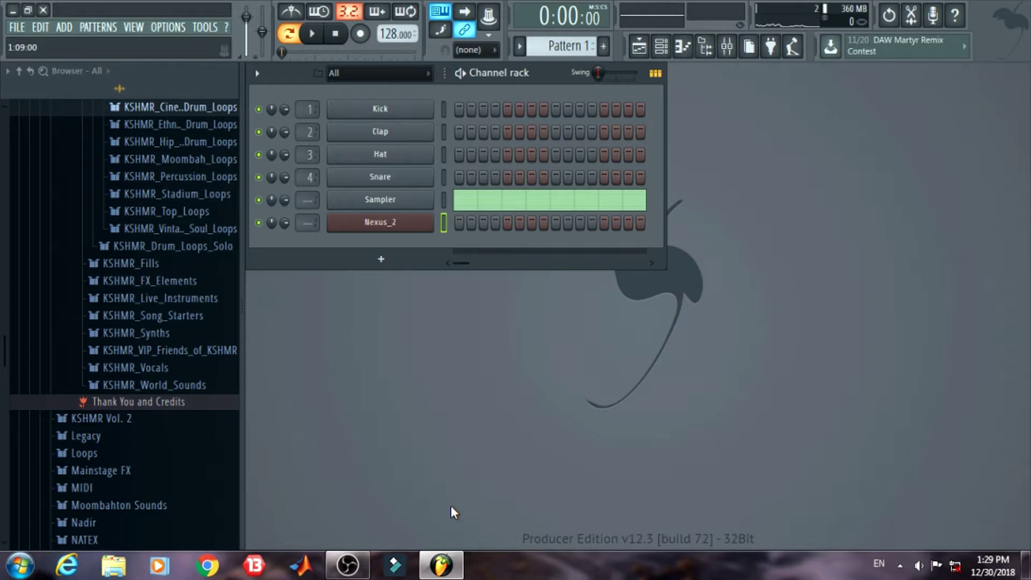
# Browse the Sampler piano roll's chord stamp list, then close its note editor without changes
pyautogui.rightClick(414, 204)
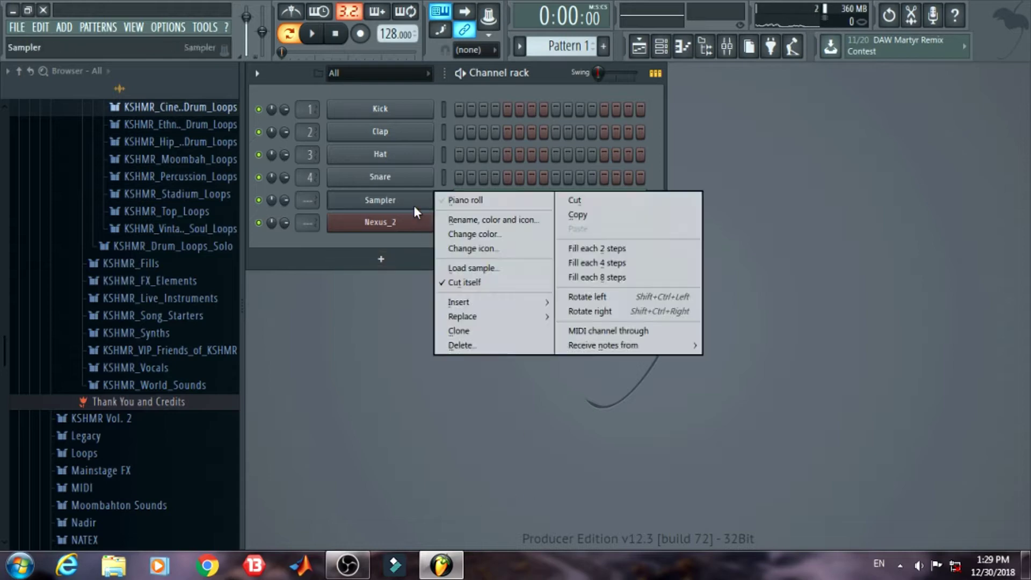
pyautogui.click(439, 200)
pyautogui.click(255, 70)
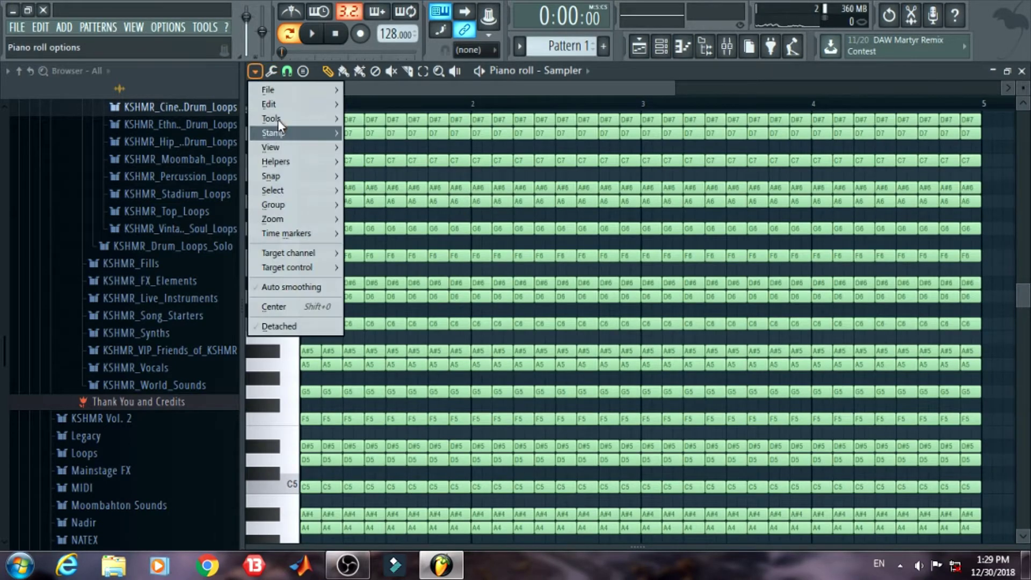
pyautogui.moveTo(279, 135)
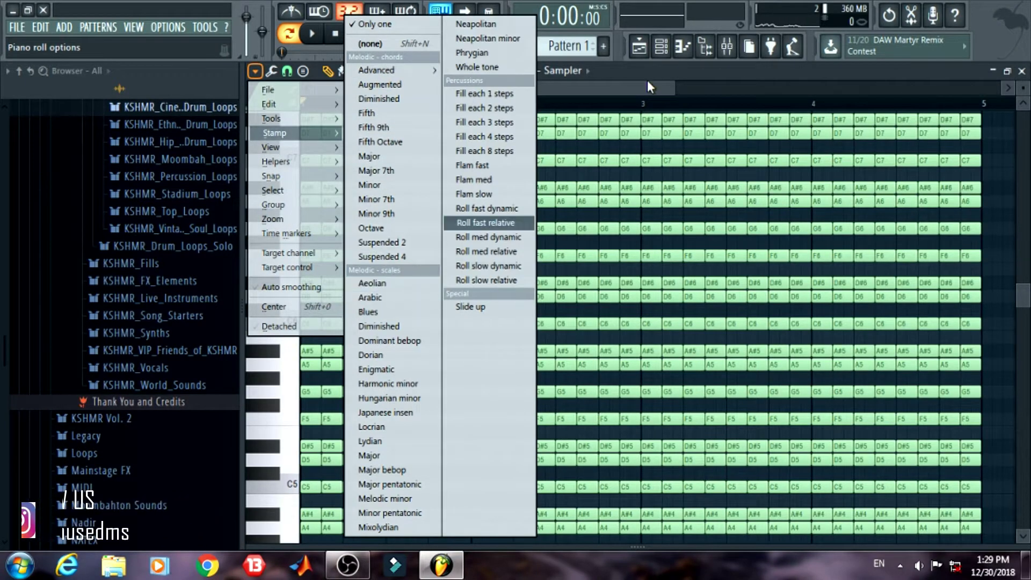
pyautogui.click(709, 99)
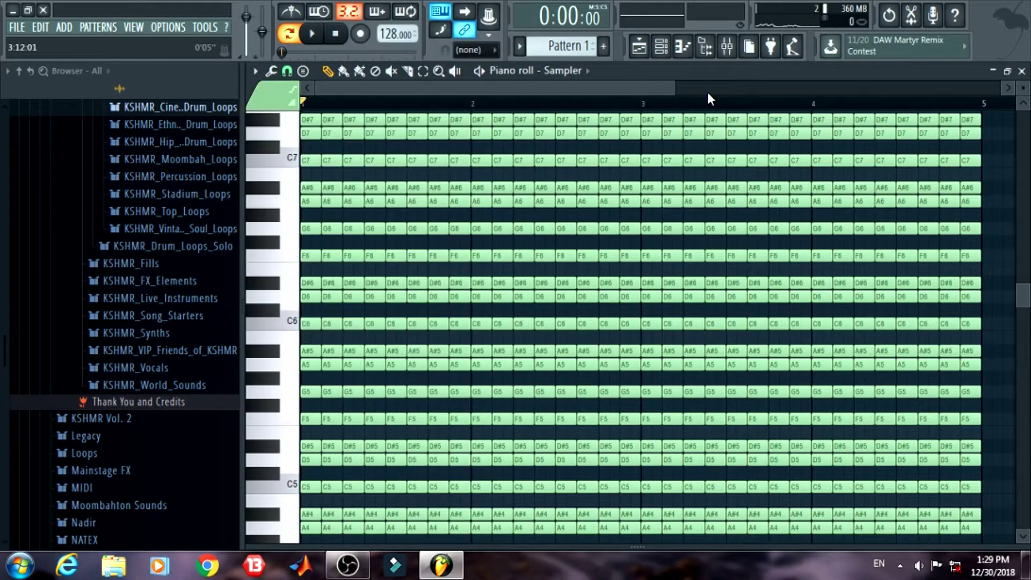
pyautogui.click(1007, 72)
# In Nexus_2's piano roll, draw a bar-long G minor triad, raise it to G4-A#4-D5, and audition it
pyautogui.rightClick(399, 223)
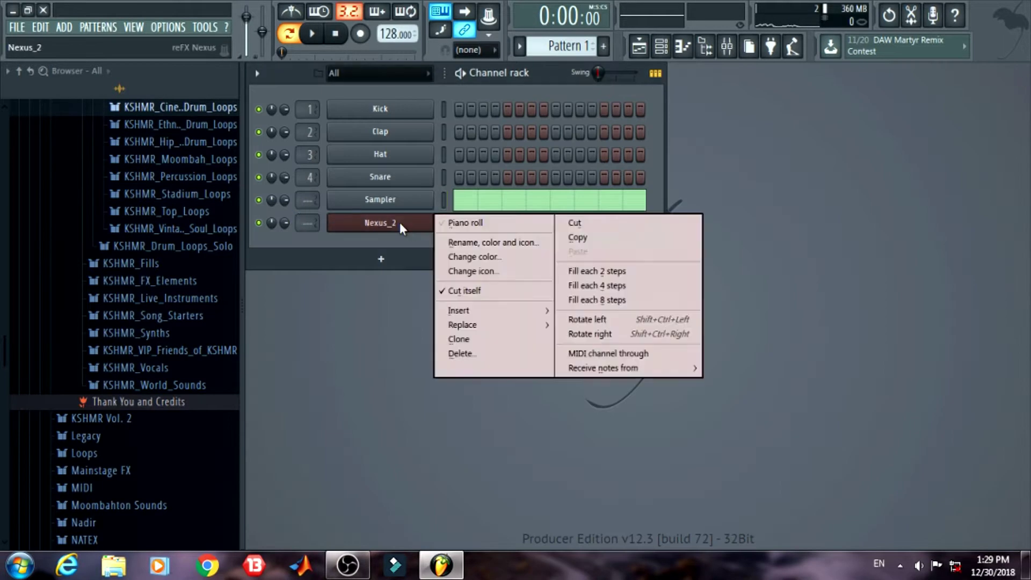
pyautogui.click(453, 223)
pyautogui.scroll(-9, 446, 336)
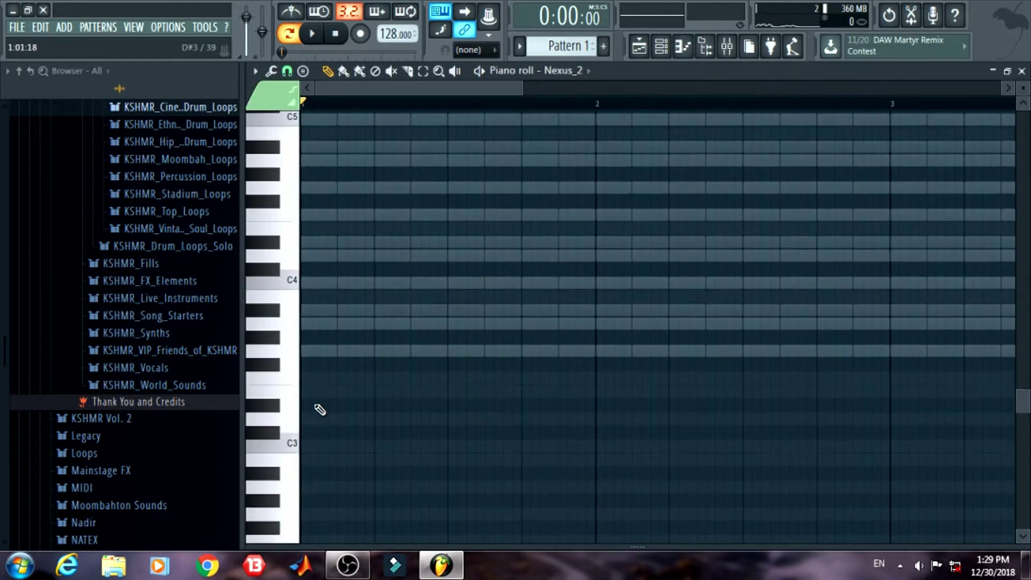
pyautogui.click(321, 350)
pyautogui.moveTo(321, 351)
pyautogui.mouseDown()
pyautogui.moveTo(307, 351)
pyautogui.moveTo(590, 361)
pyautogui.mouseUp()
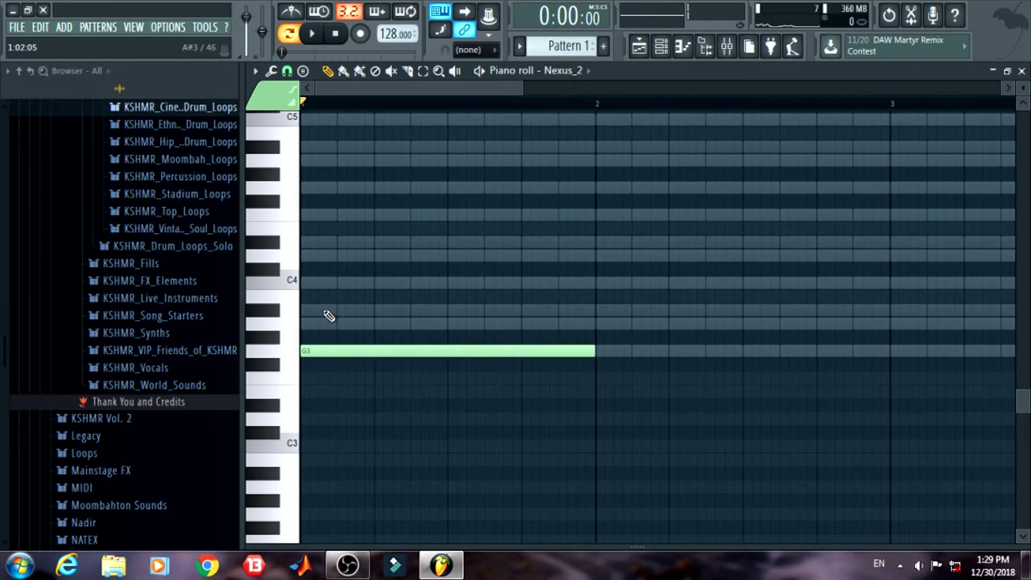
pyautogui.click(326, 312)
pyautogui.moveTo(312, 256); pyautogui.dragTo(279, 258)
pyautogui.hotkey('ctrl', 'a')
pyautogui.hotkey('ctrl', 'Up')
pyautogui.press('space')
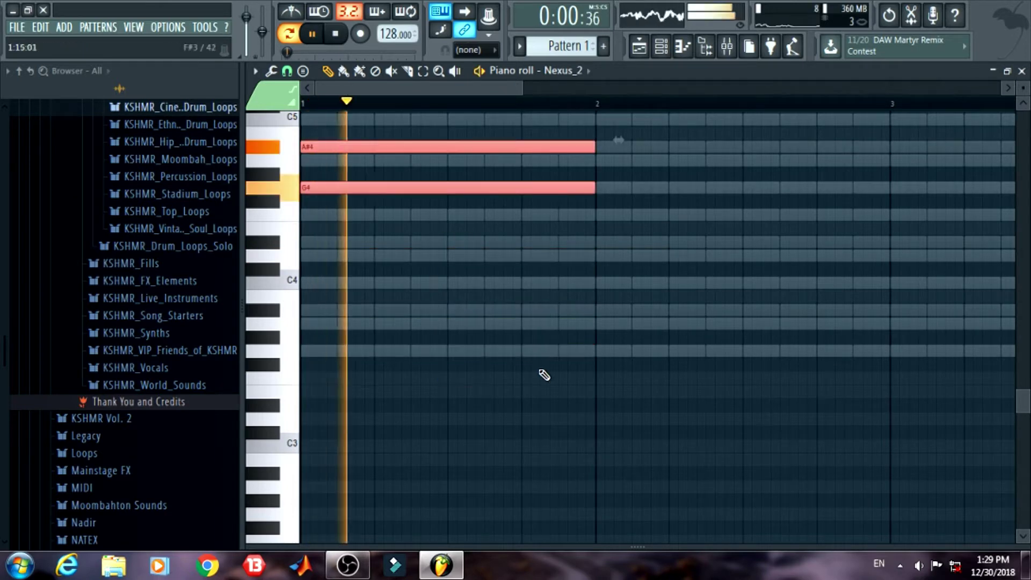
pyautogui.press('space')
# Add the F major chord F4-A4-C5 across bar 2
pyautogui.scroll(4, 641, 402)
pyautogui.moveTo(604, 338); pyautogui.dragTo(572, 338)
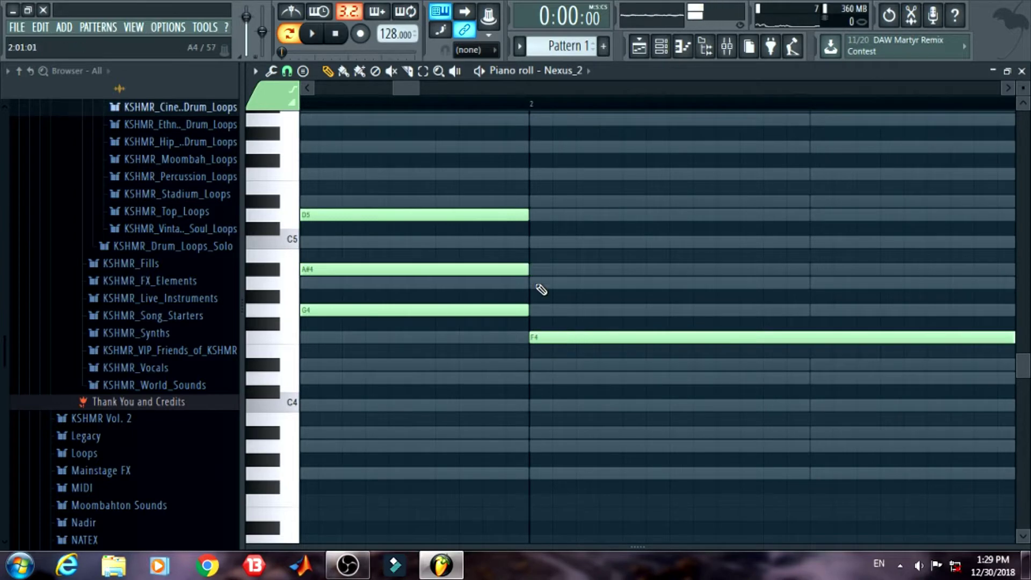
pyautogui.click(533, 283)
pyautogui.click(536, 241)
# Add the D# major chord D#4-G4-A#4 at the start of bar 3
pyautogui.scroll(-3, 449, 285)
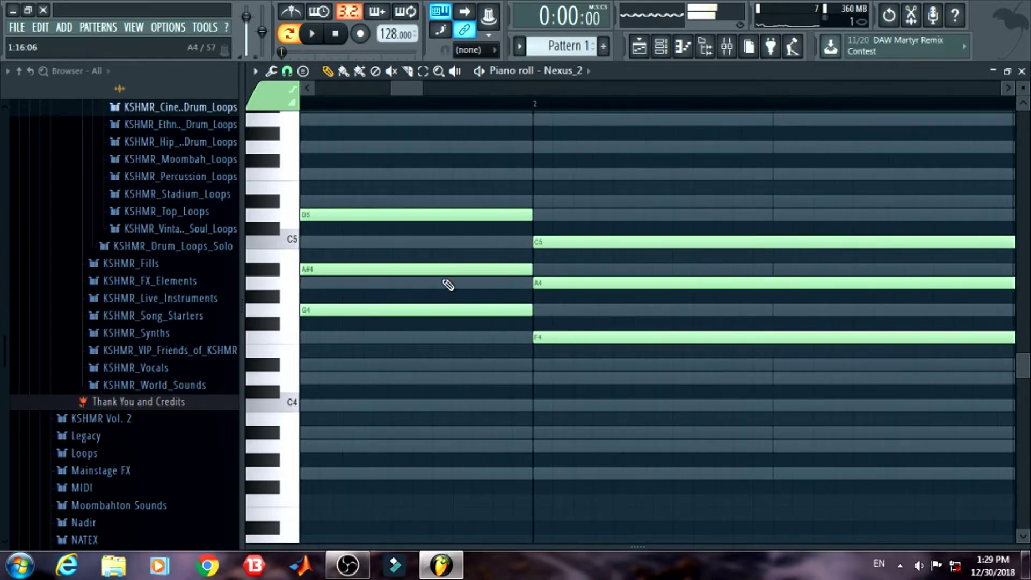
pyautogui.hscroll(3, 656, 333)
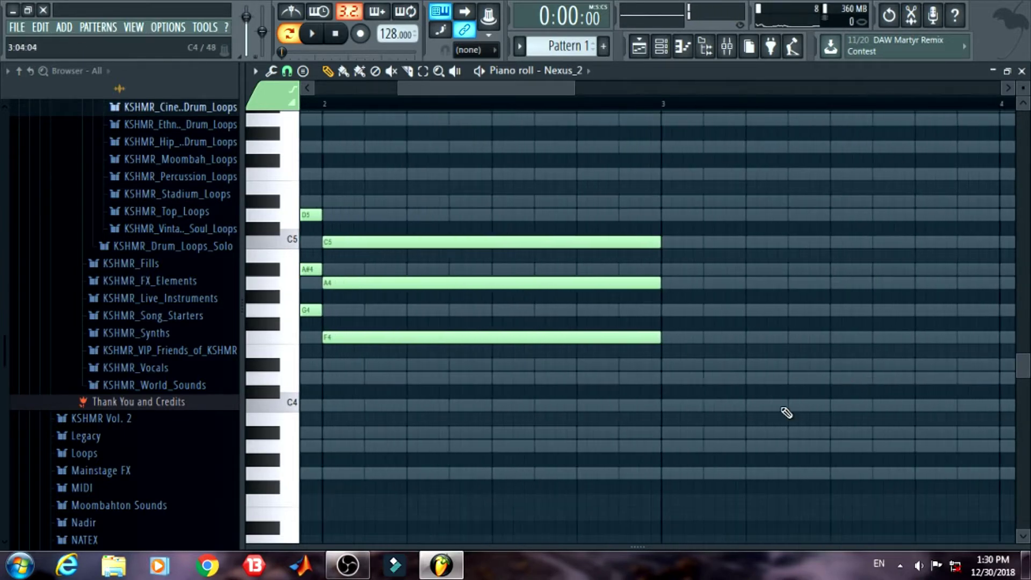
pyautogui.click(598, 365)
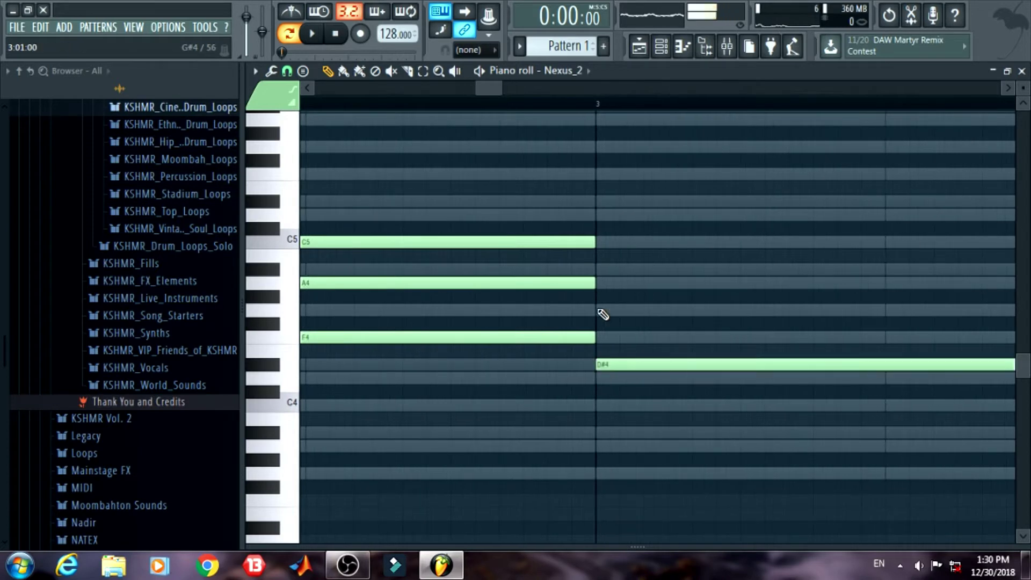
pyautogui.click(598, 310)
pyautogui.click(605, 269)
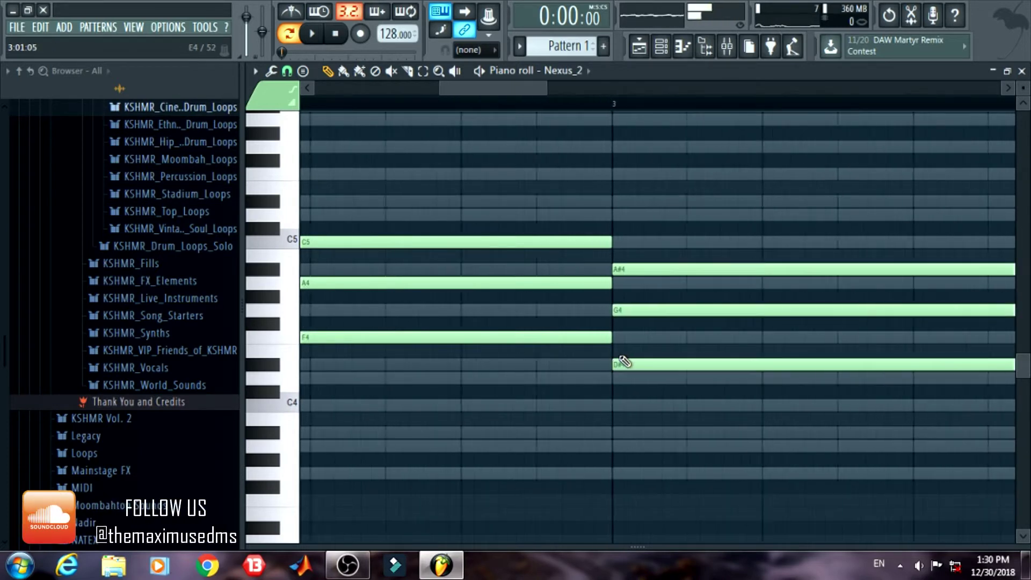
# Add the D minor chord D4-F4-A4 at the start of bar 4
pyautogui.scroll(-3, 624, 362)
pyautogui.scroll(4, 675, 379)
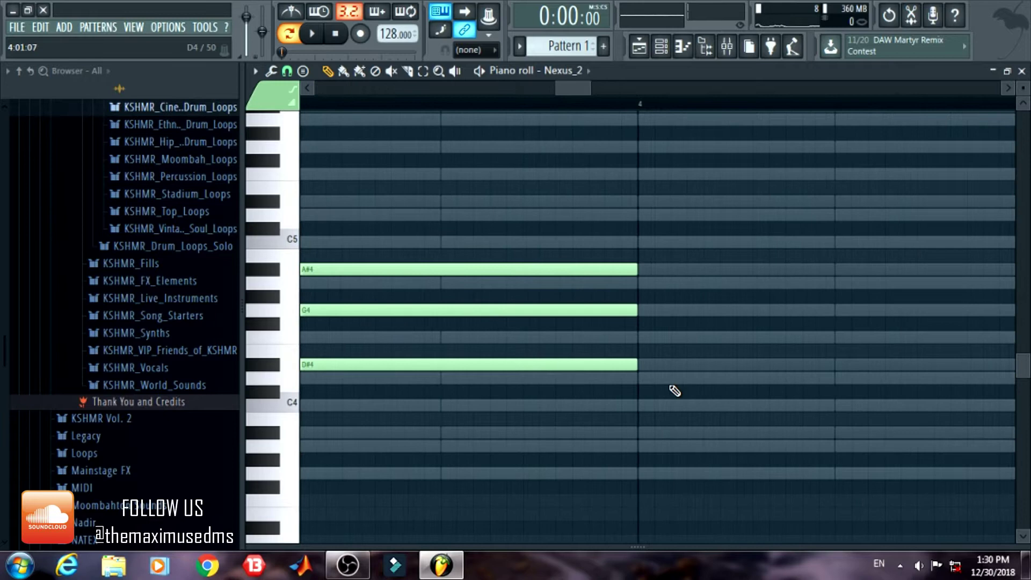
pyautogui.click(642, 377)
pyautogui.click(639, 337)
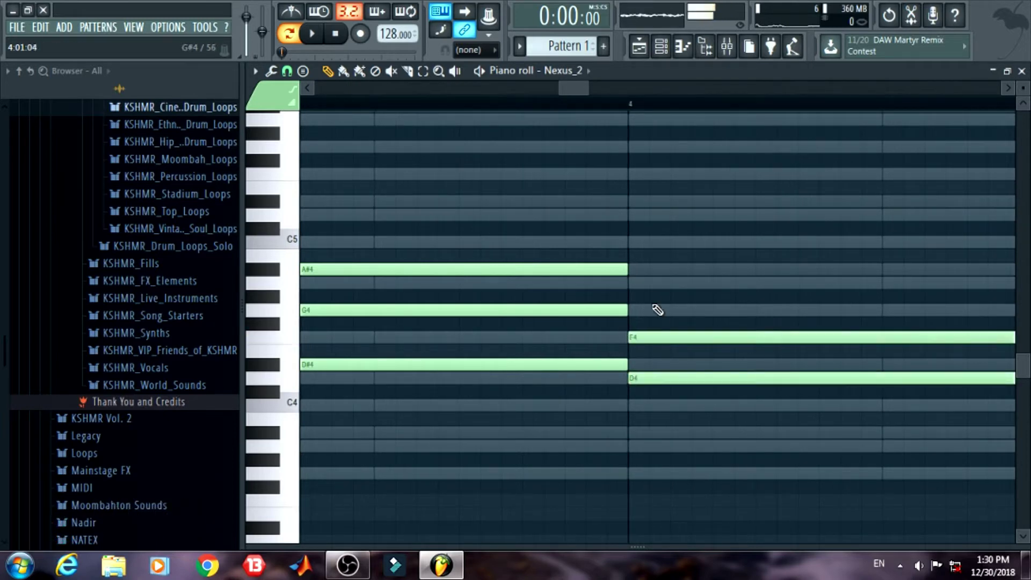
pyautogui.click(642, 283)
pyautogui.scroll(2, 702, 303)
pyautogui.scroll(-2, 712, 315)
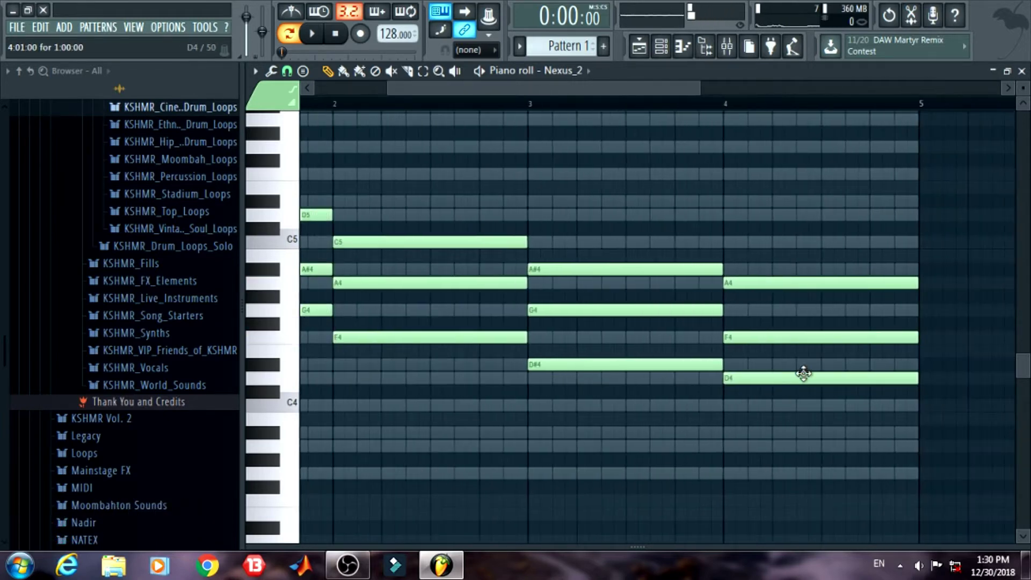
# Raise bar 4's D4 to D5, remove a stray B3, and shorten the bar 4 chord to half a bar
pyautogui.click(803, 378)
pyautogui.hotkey('ctrl', 'Up')
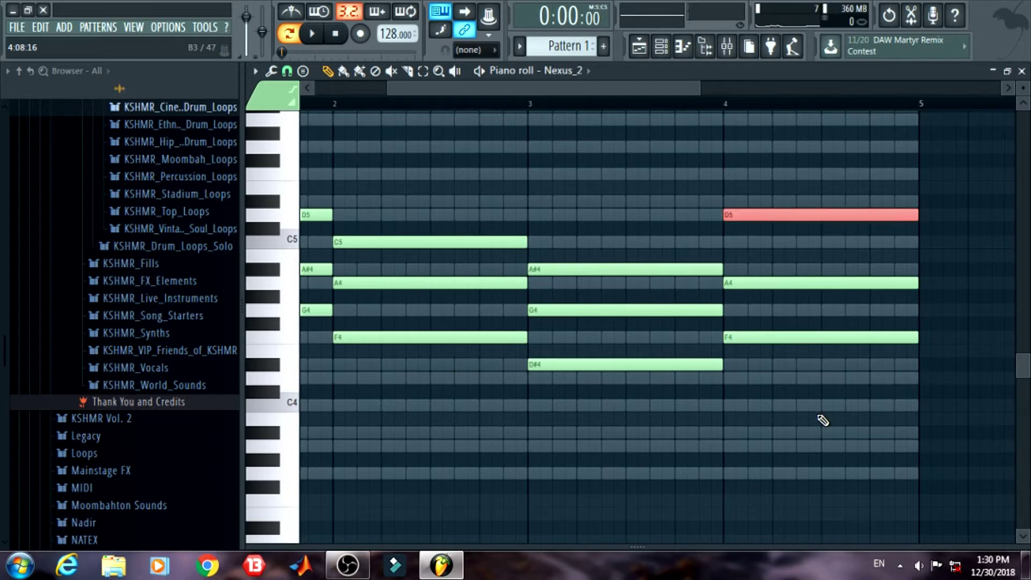
pyautogui.click(819, 415)
pyautogui.rightClick(829, 415)
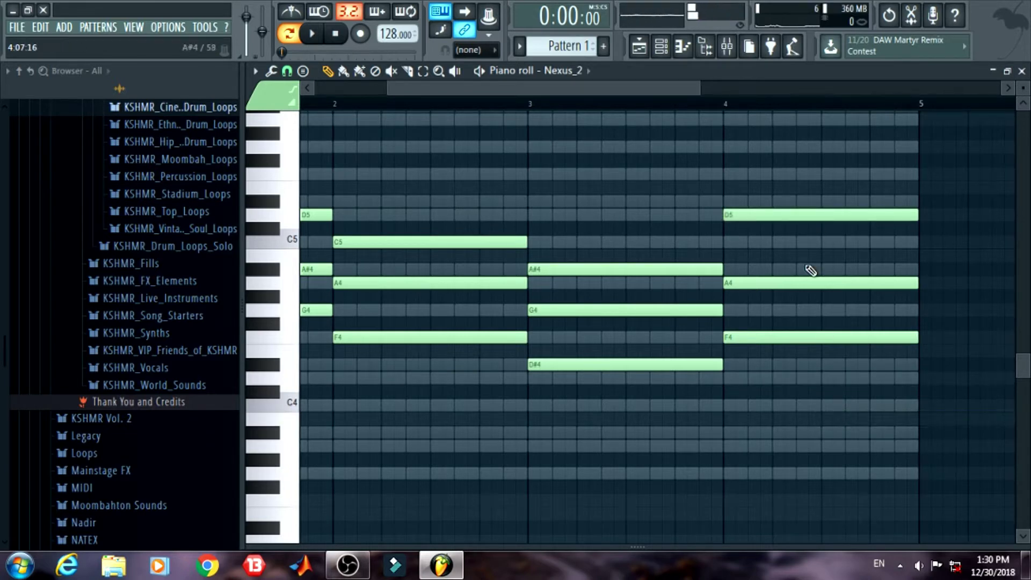
pyautogui.moveTo(800, 191); pyautogui.dragTo(873, 368)
pyautogui.moveTo(913, 338); pyautogui.dragTo(816, 361)
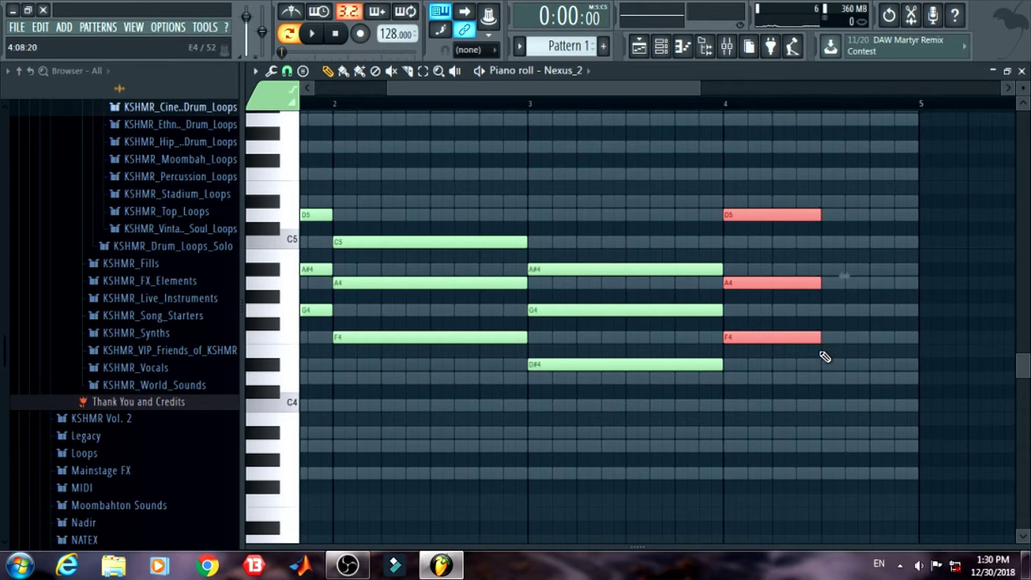
# Repeat the D5-A4-F4 half-bar chord in bar 4's second half, raise its top note to F5, and play
pyautogui.scroll(4, 825, 357)
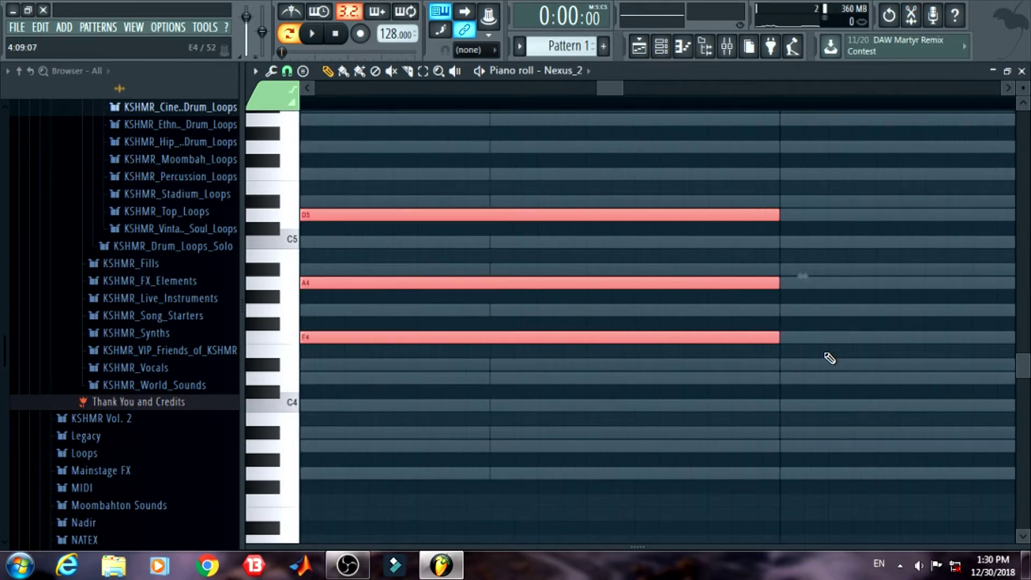
pyautogui.scroll(-4, 833, 350)
pyautogui.click(843, 350)
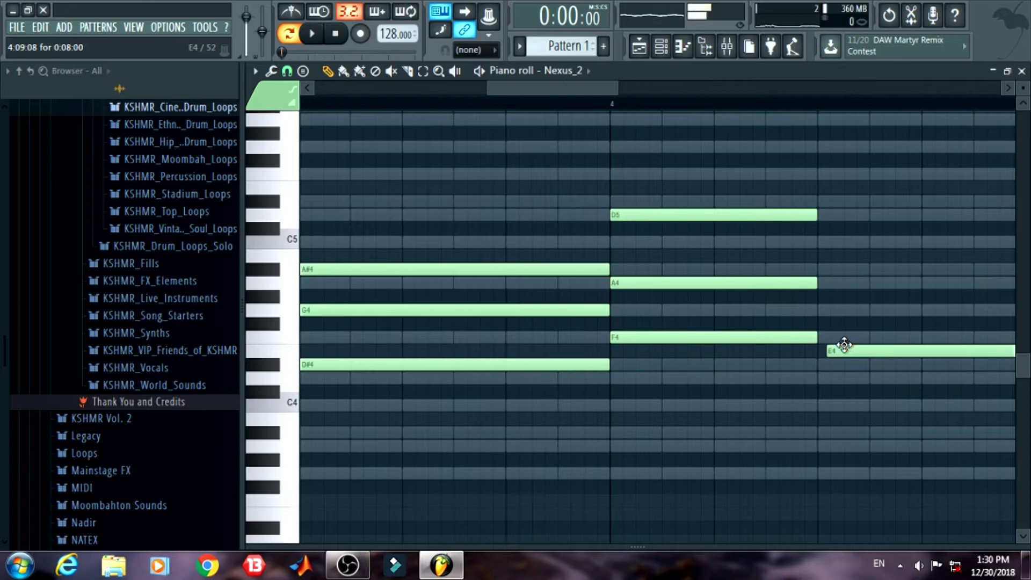
pyautogui.rightClick(845, 349)
pyautogui.moveTo(673, 167); pyautogui.dragTo(771, 414)
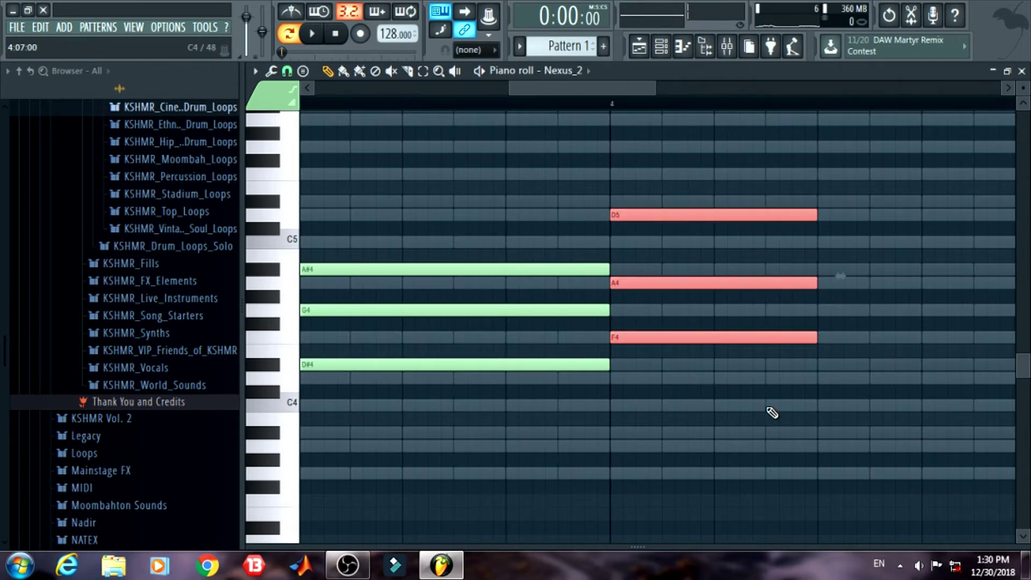
pyautogui.hotkey('ctrl', 'b')
pyautogui.keyDown('ctrl'); pyautogui.click(789, 412); pyautogui.keyUp('ctrl')
pyautogui.moveTo(768, 193); pyautogui.dragTo(778, 244)
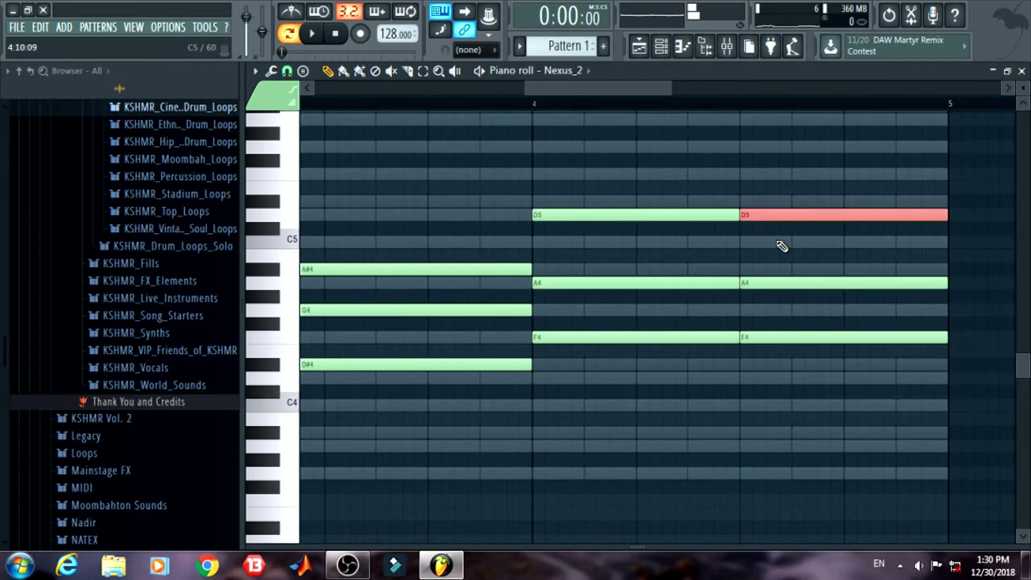
pyautogui.hotkey('shift', 'Up')
pyautogui.hotkey('shift', 'Up')
pyautogui.hotkey('shift', 'Up')
pyautogui.press('space')
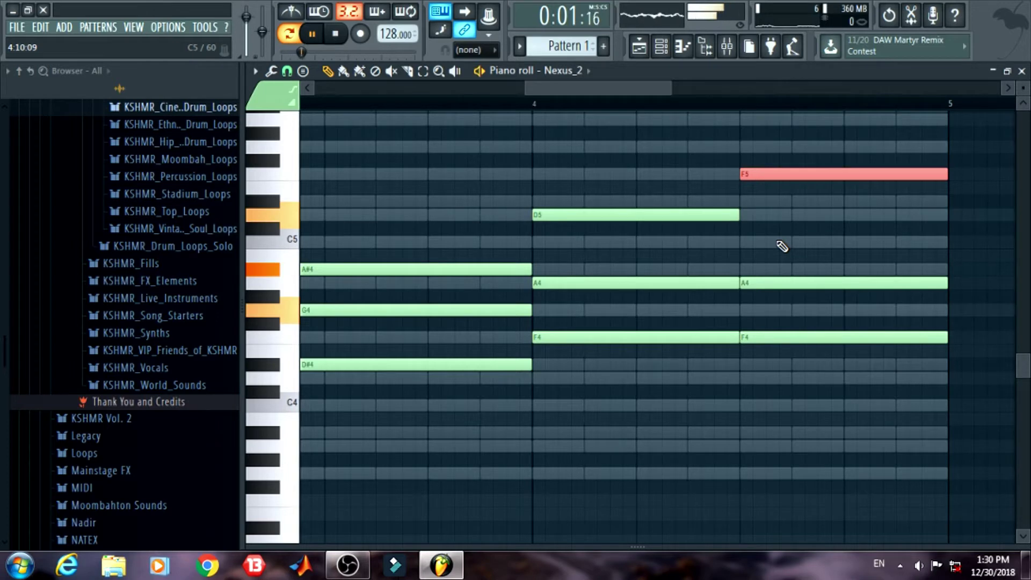
pyautogui.moveTo(523, 90); pyautogui.dragTo(322, 89)
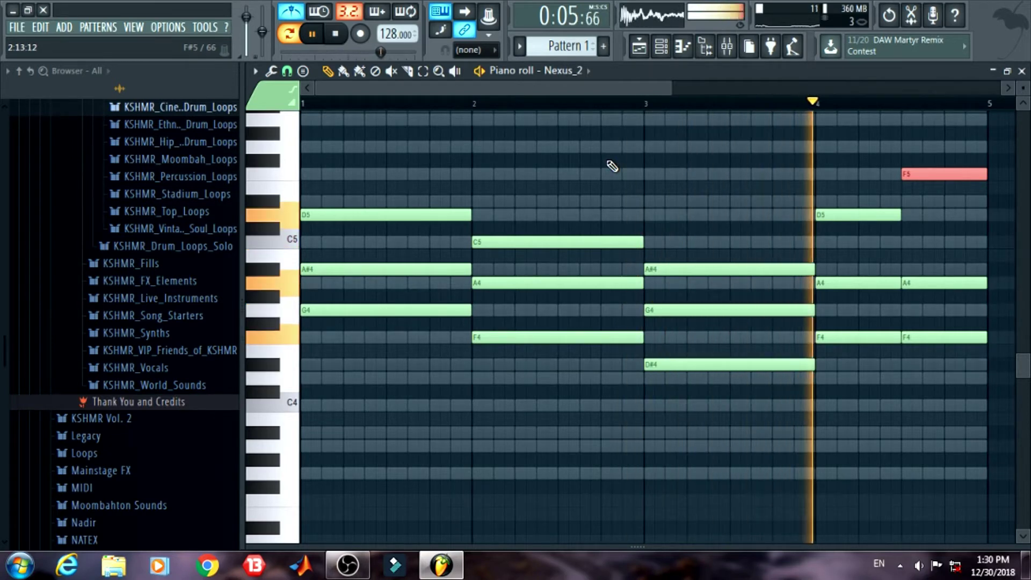
# Zoom in and place a short first melody note at G6 on bar 1's downbeat
pyautogui.press('space')
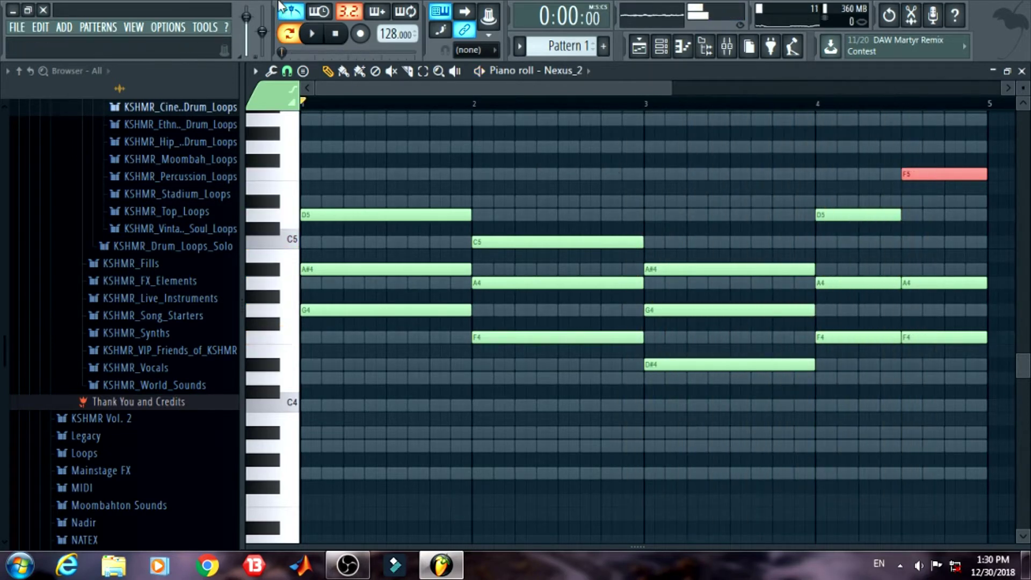
pyautogui.scroll(5, 397, 244)
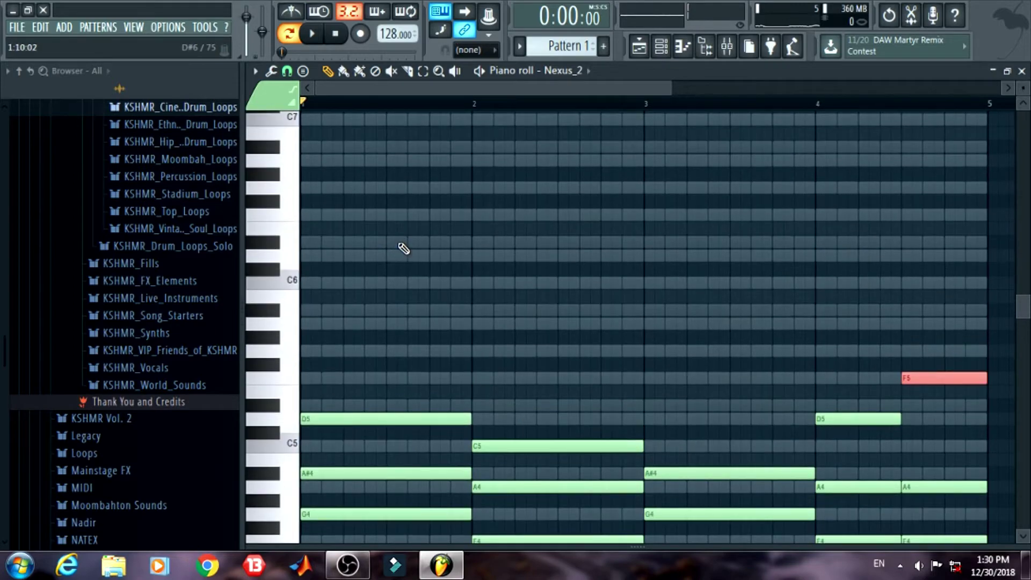
pyautogui.scroll(2, 404, 248)
pyautogui.moveTo(668, 87); pyautogui.dragTo(494, 86)
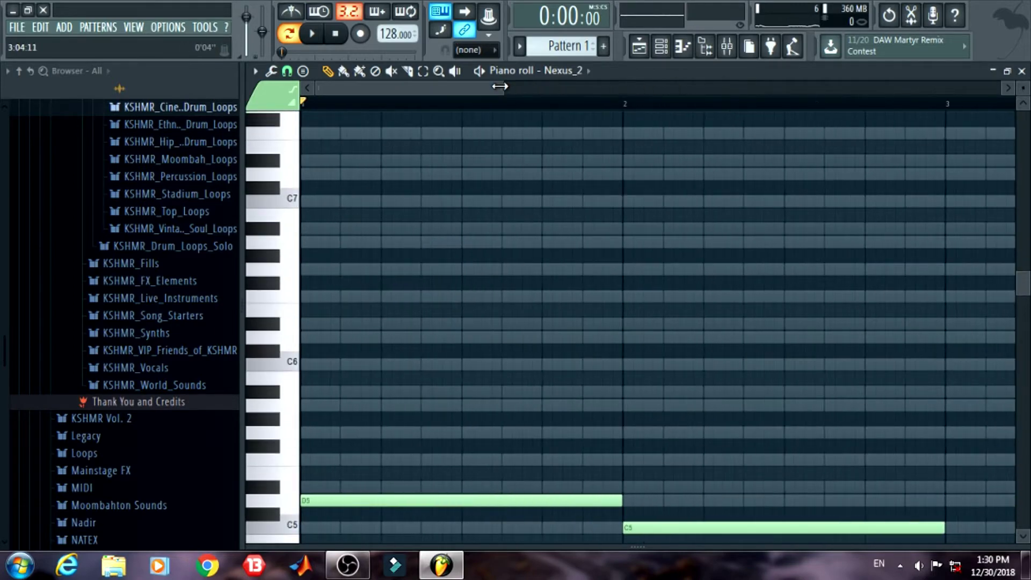
pyautogui.click(356, 173)
pyautogui.moveTo(416, 172)
pyautogui.mouseDown()
pyautogui.moveTo(347, 180)
pyautogui.moveTo(347, 235)
pyautogui.mouseUp()
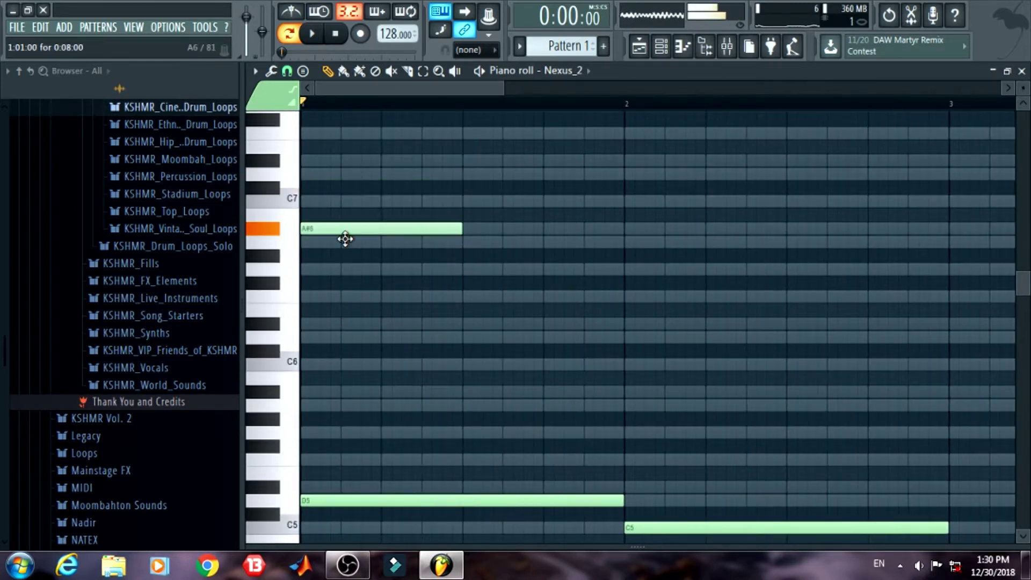
pyautogui.moveTo(457, 228); pyautogui.dragTo(323, 257)
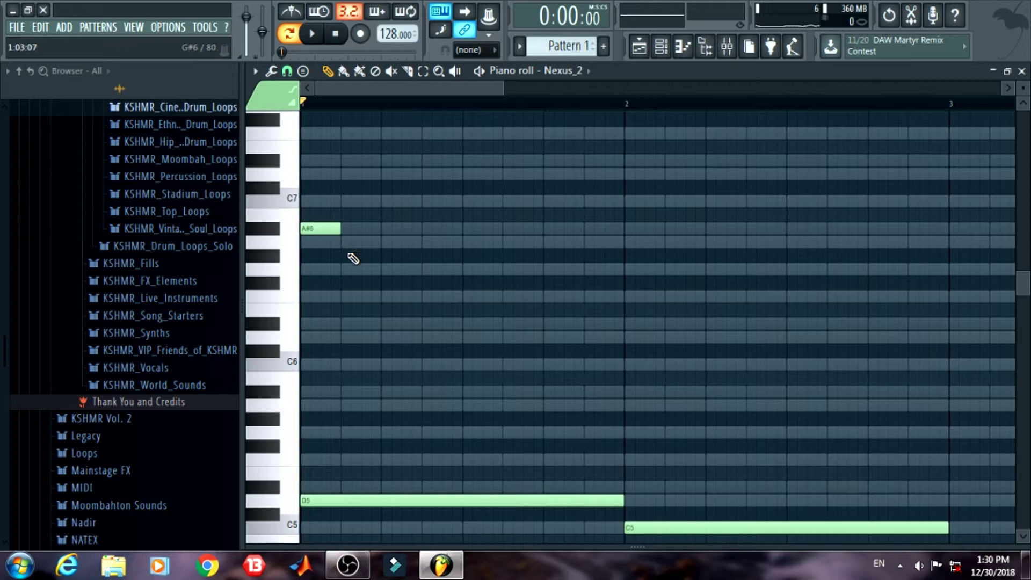
pyautogui.moveTo(326, 232); pyautogui.dragTo(395, 300)
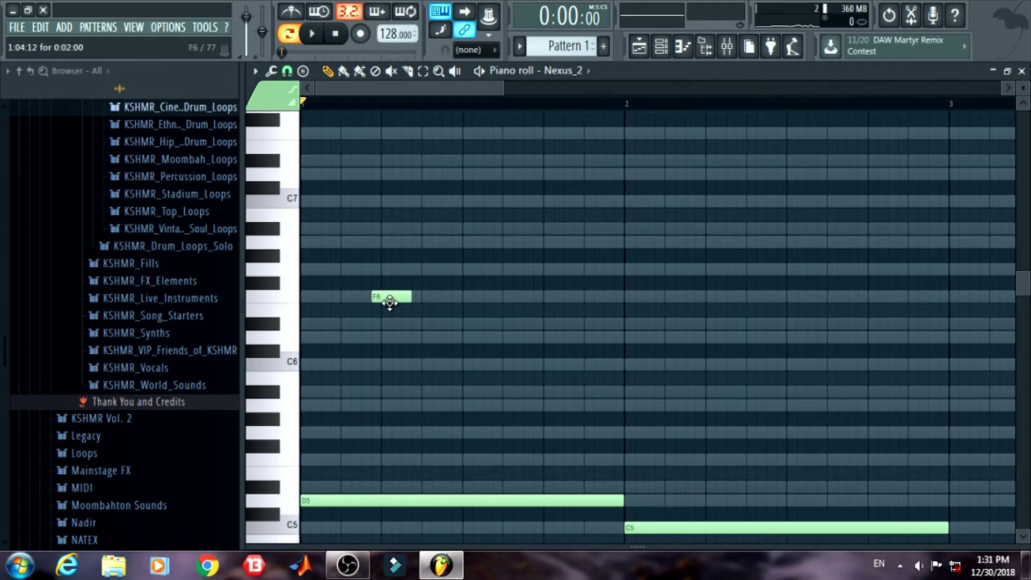
pyautogui.moveTo(390, 303); pyautogui.dragTo(320, 276)
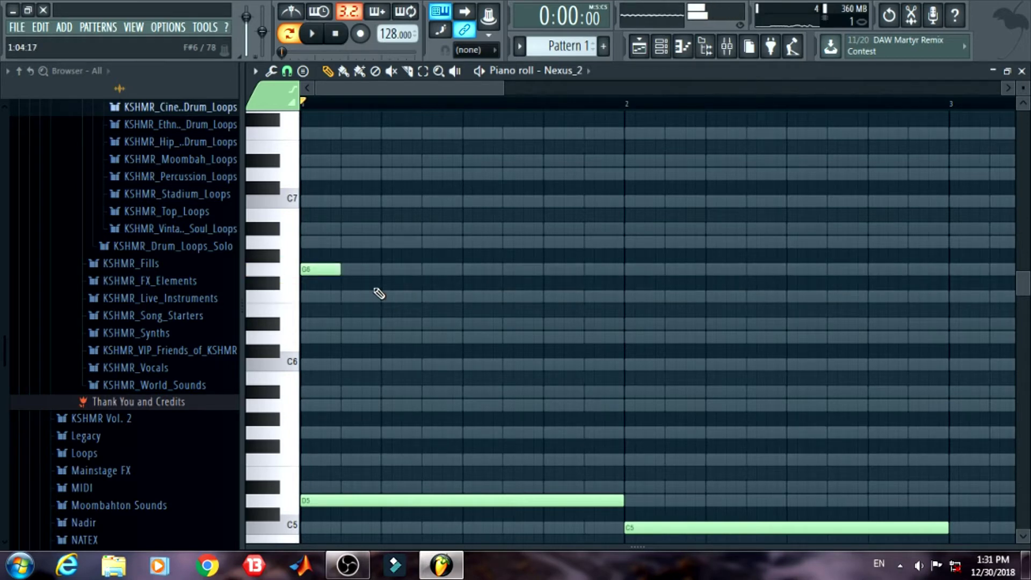
# Continue bar 1's melody with G6, G6, A6, A#6 and play it back
pyautogui.click(390, 270)
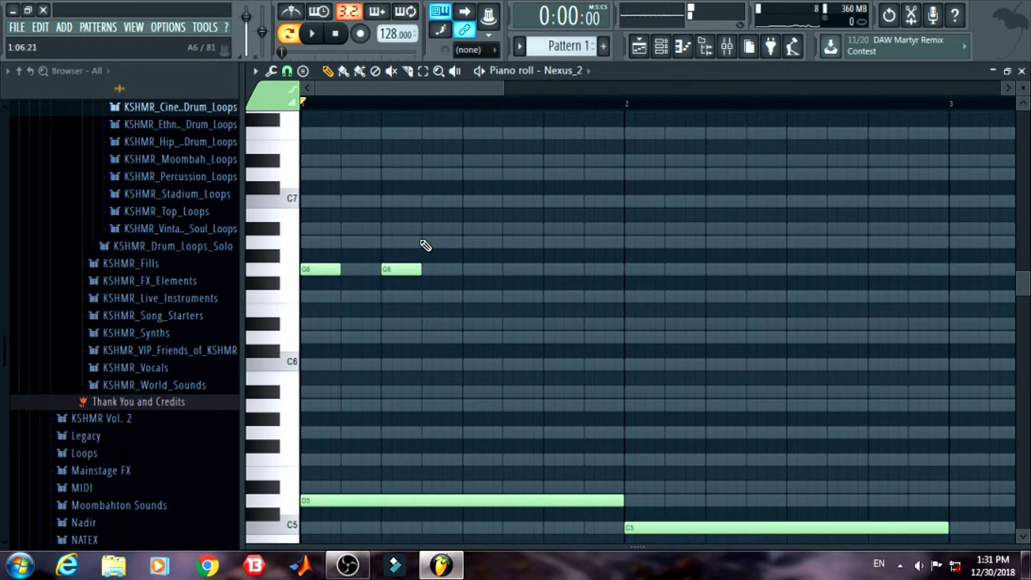
pyautogui.click(430, 270)
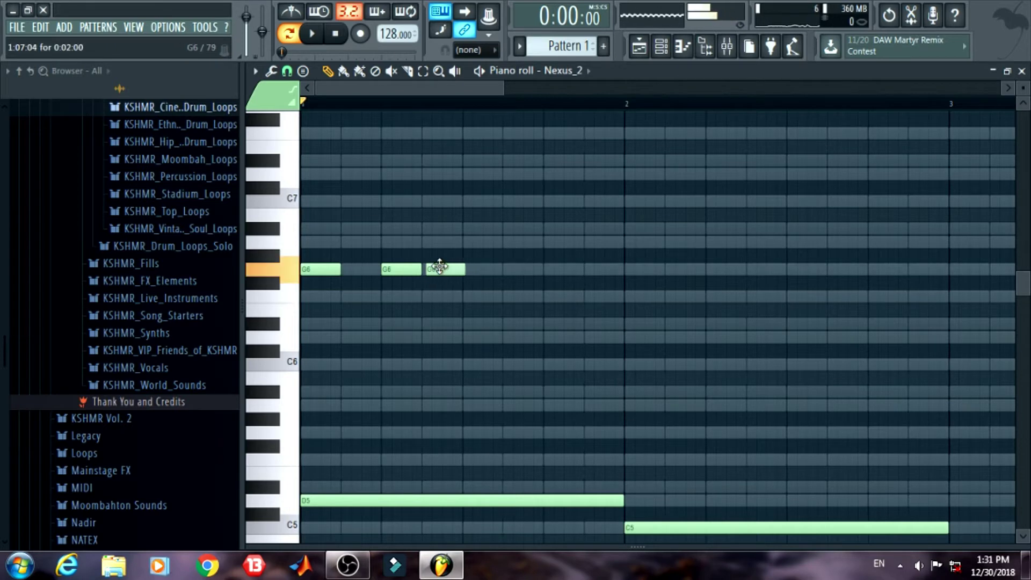
pyautogui.click(472, 241)
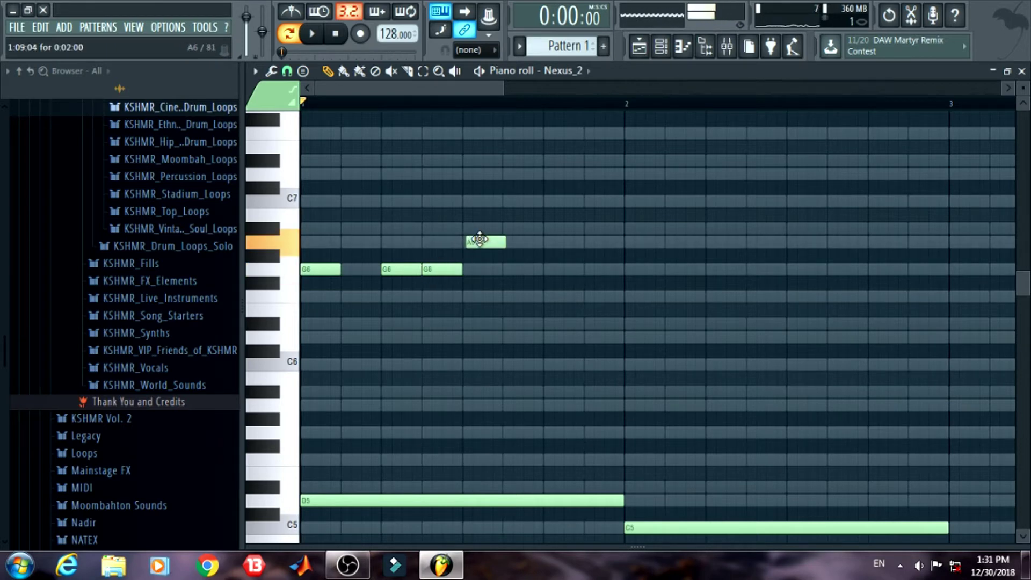
pyautogui.click(506, 230)
pyautogui.press('space')
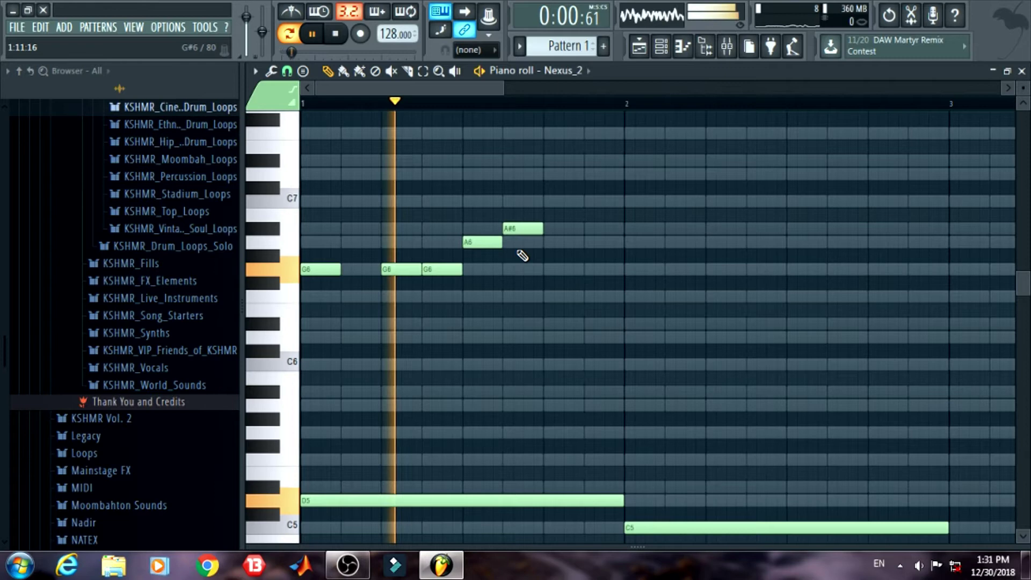
pyautogui.press('space')
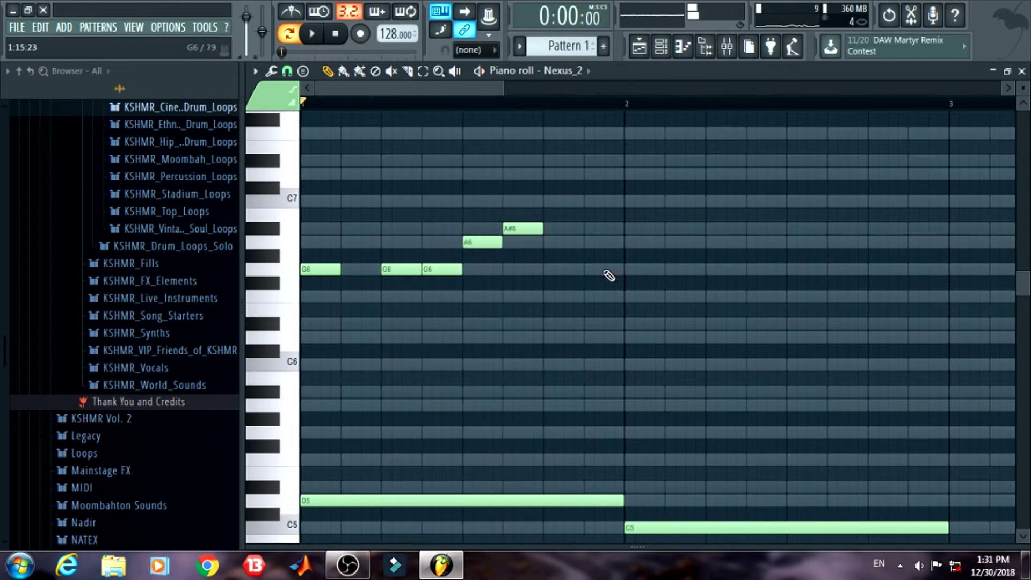
pyautogui.press('space')
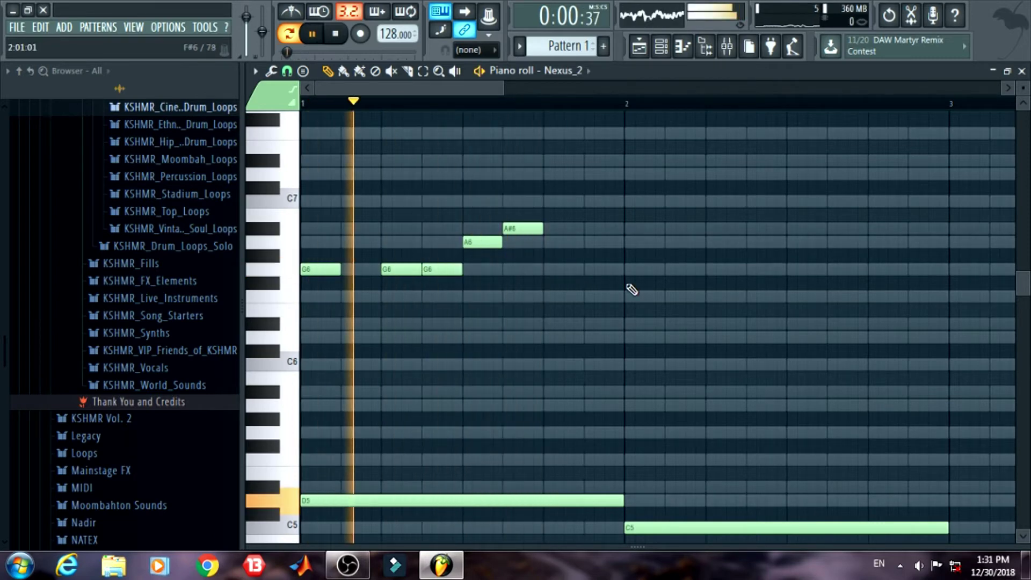
pyautogui.press('space')
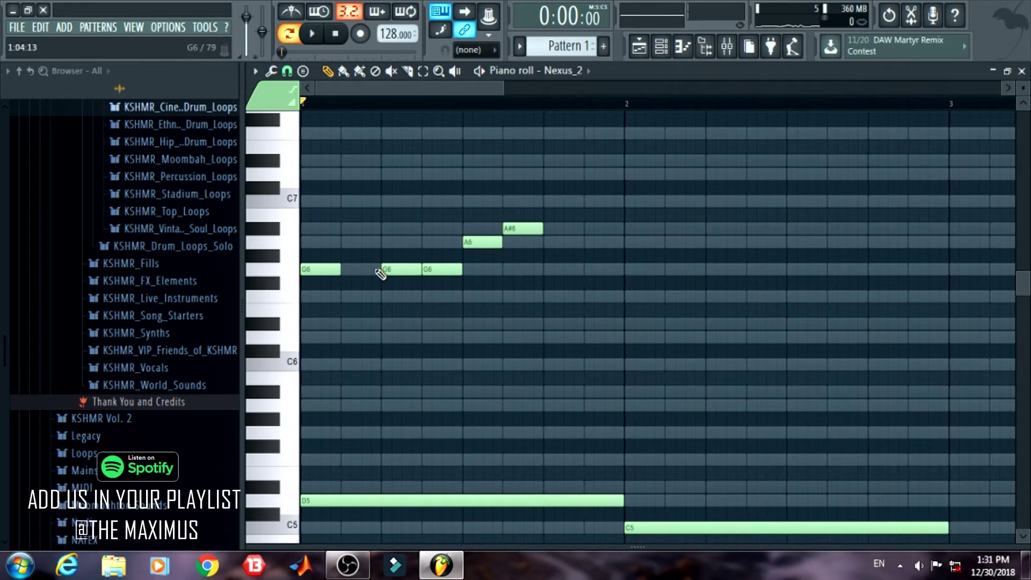
# Duplicate the bar 1 phrase a step lower into bar 2 and fix its G#6 to A6
pyautogui.moveTo(302, 201); pyautogui.dragTo(545, 310)
pyautogui.hotkey('ctrl', 'b')
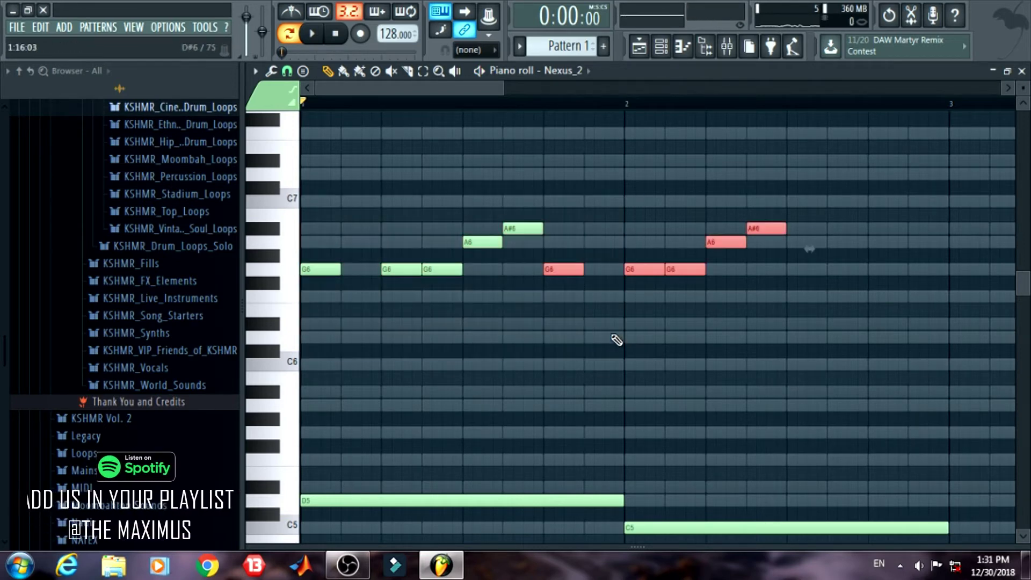
pyautogui.moveTo(559, 272); pyautogui.dragTo(644, 310)
pyautogui.click(703, 339)
pyautogui.press('space')
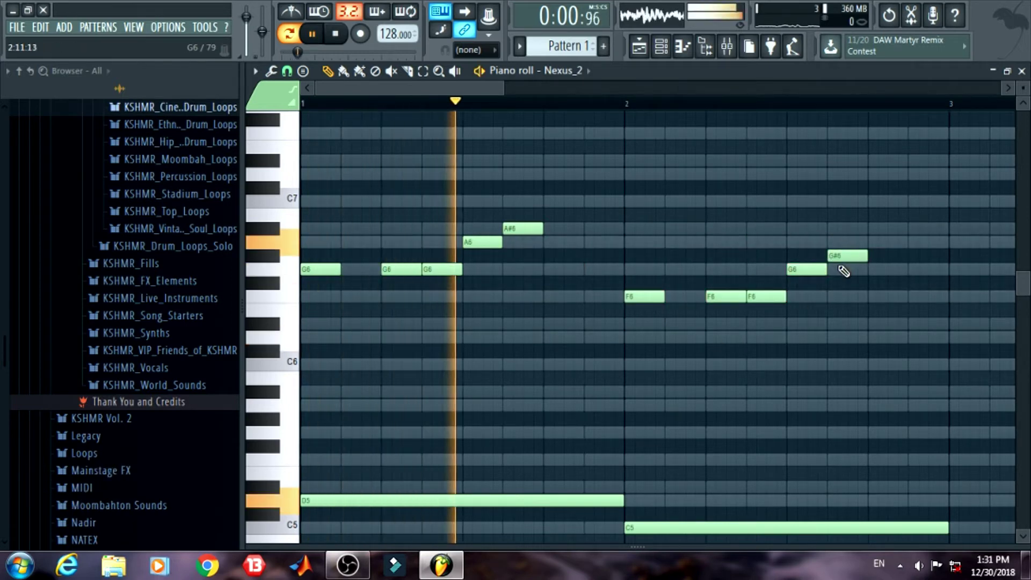
pyautogui.moveTo(842, 256); pyautogui.dragTo(842, 241)
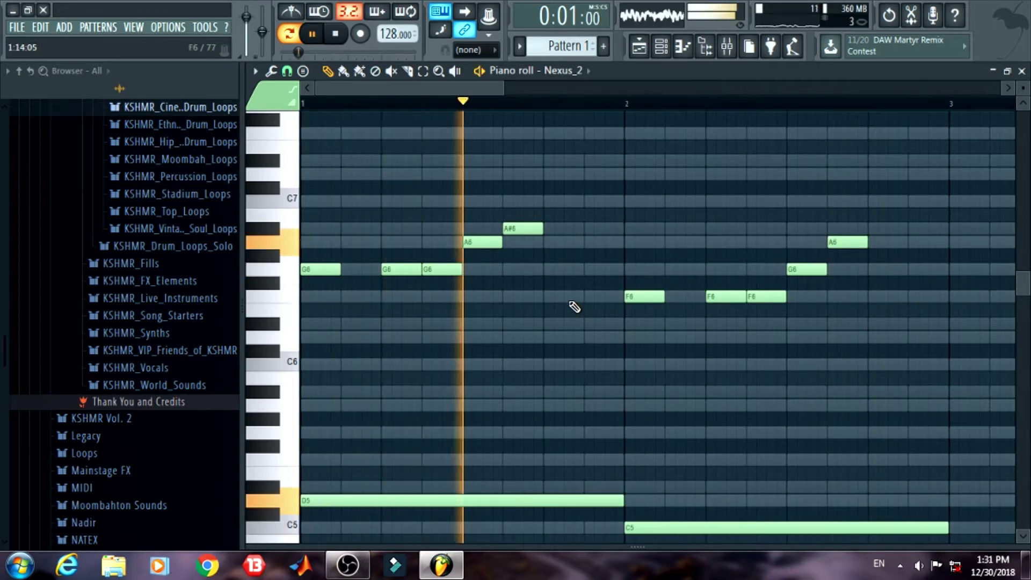
pyautogui.press('space')
pyautogui.scroll(3, 577, 306)
# Try D#6 and D6 notes after the first phrase, then delete both
pyautogui.scroll(-2, 559, 342)
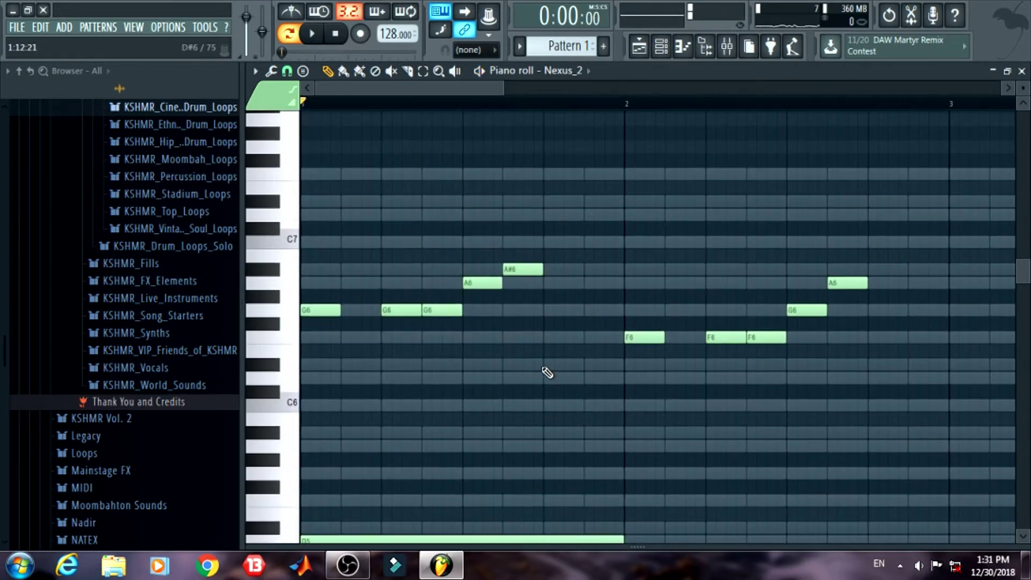
pyautogui.click(546, 365)
pyautogui.press('space')
pyautogui.click(589, 379)
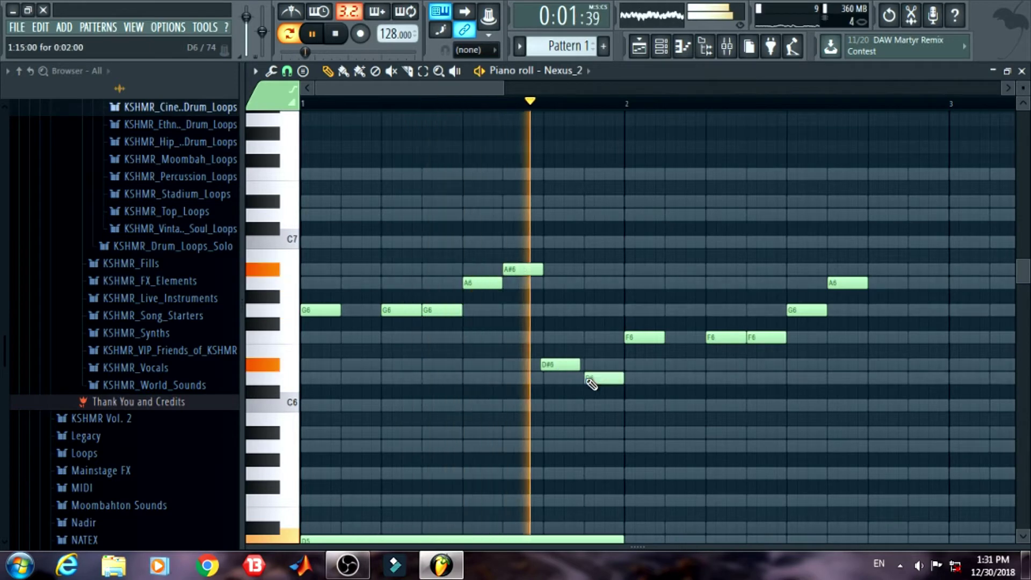
pyautogui.press('space')
pyautogui.rightClick(591, 379)
pyautogui.rightClick(569, 365)
pyautogui.press('space')
pyautogui.press('space')
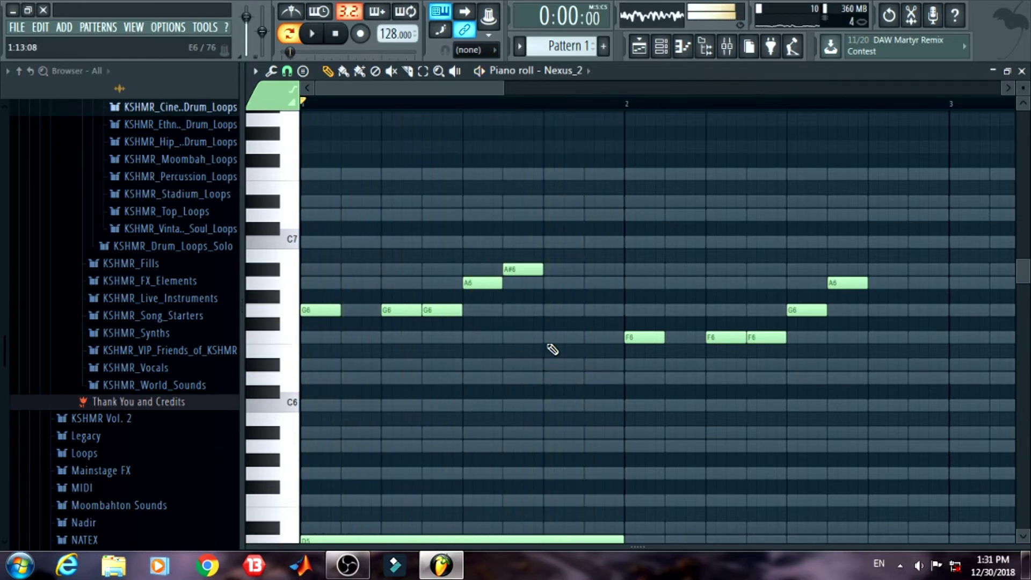
pyautogui.press('space')
# End bar 1 with D7, C7 and bar 2 with C7, A#6, then zoom out
pyautogui.click(548, 215)
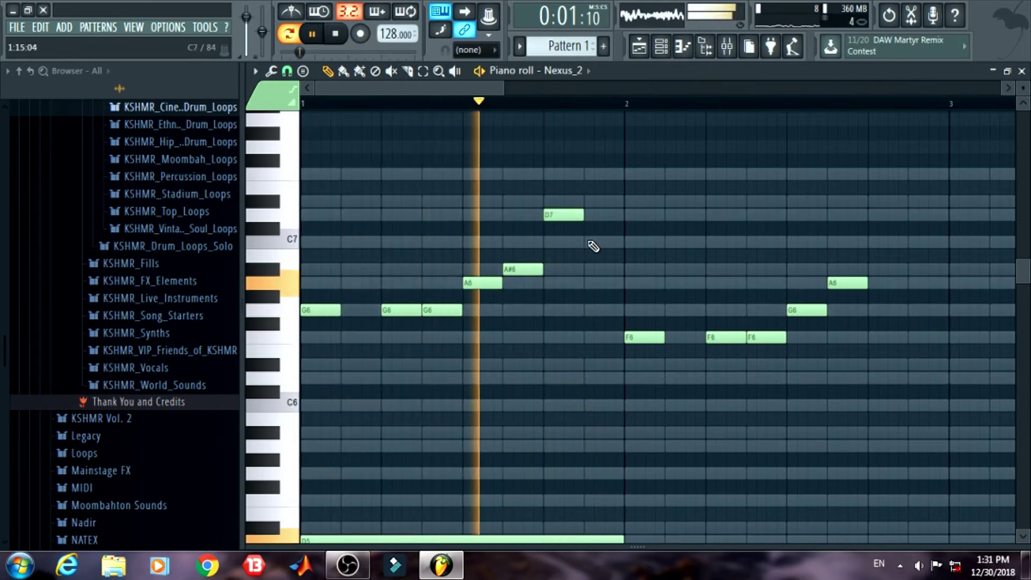
pyautogui.click(601, 243)
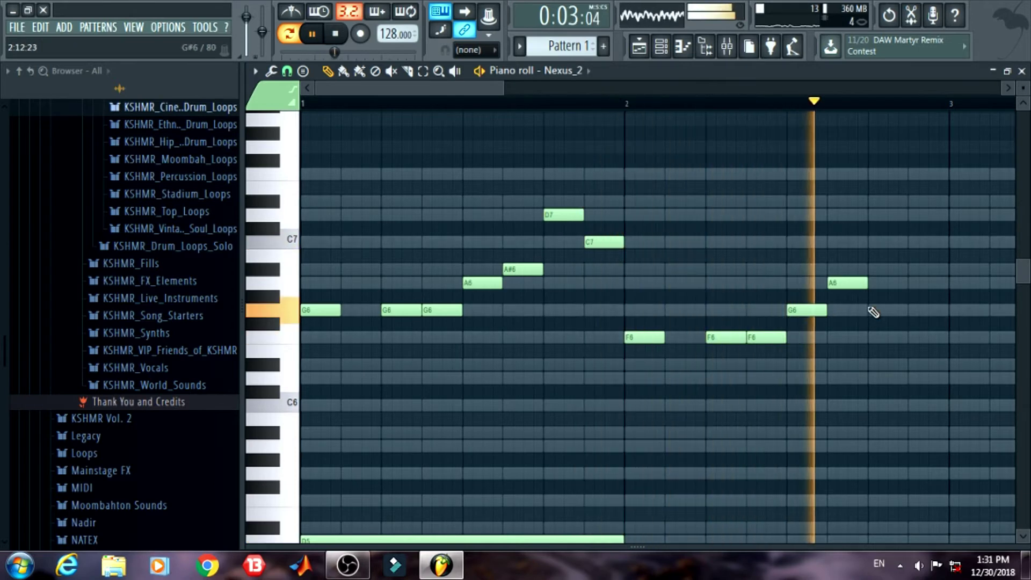
pyautogui.press('space')
pyautogui.click(881, 243)
pyautogui.press('space')
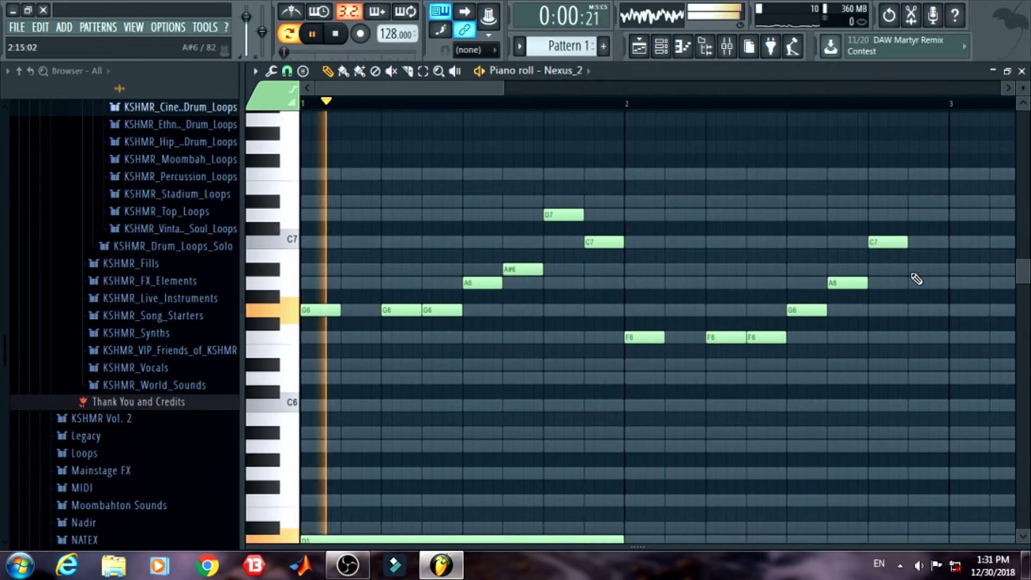
pyautogui.click(909, 269)
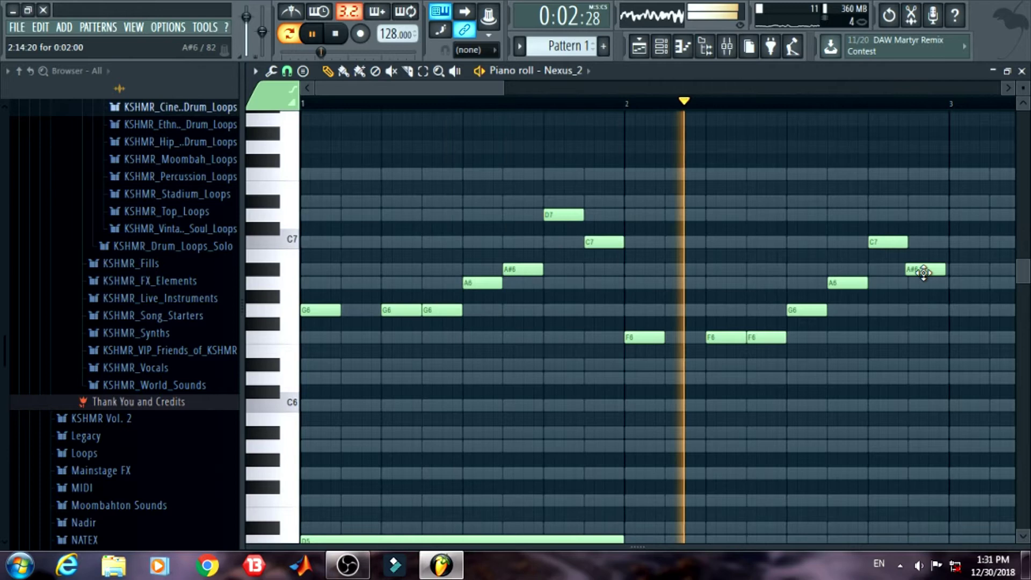
pyautogui.moveTo(921, 269); pyautogui.dragTo(927, 269)
pyautogui.press('space')
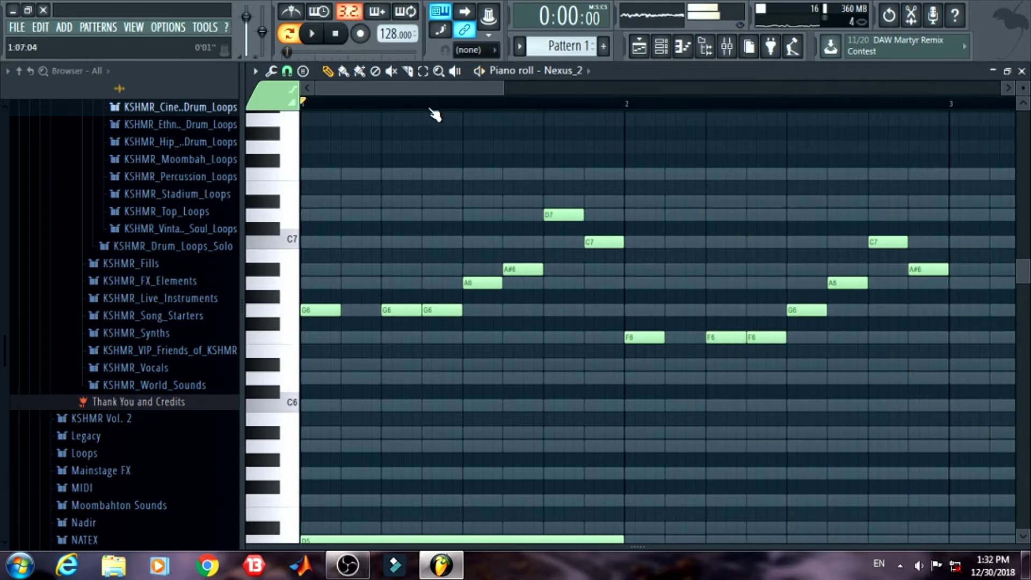
pyautogui.moveTo(501, 85); pyautogui.dragTo(697, 114)
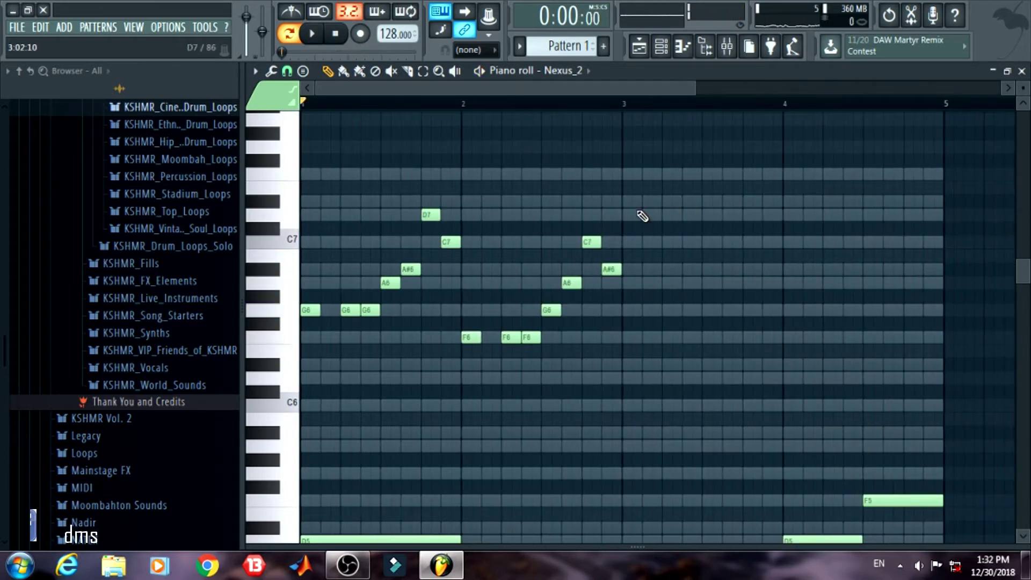
# Copy the two-bar melody into bars 3–4 with Ctrl+B, play all four bars, then deselect
pyautogui.moveTo(732, 382); pyautogui.dragTo(260, 168)
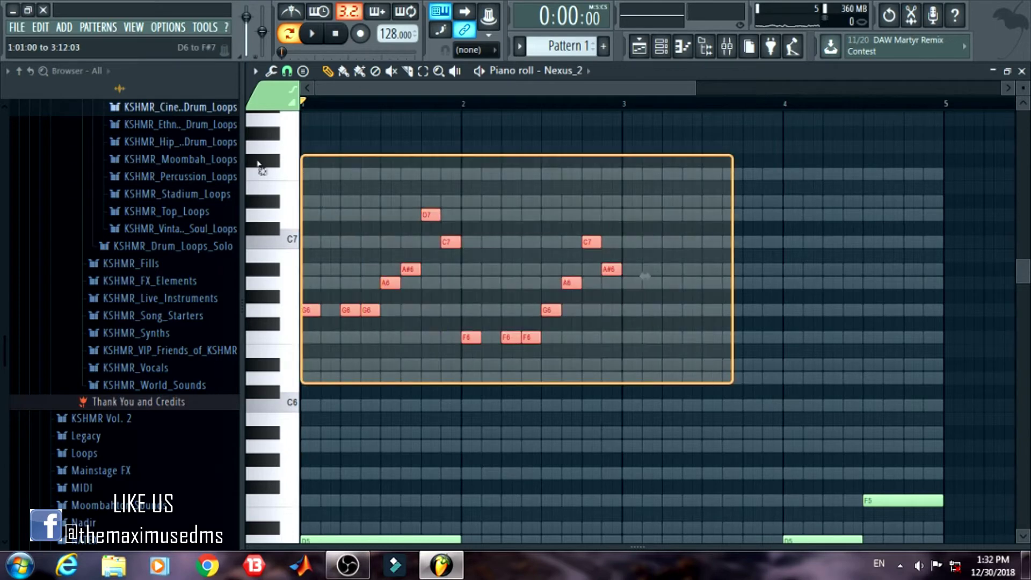
pyautogui.hotkey('ctrl', 'b')
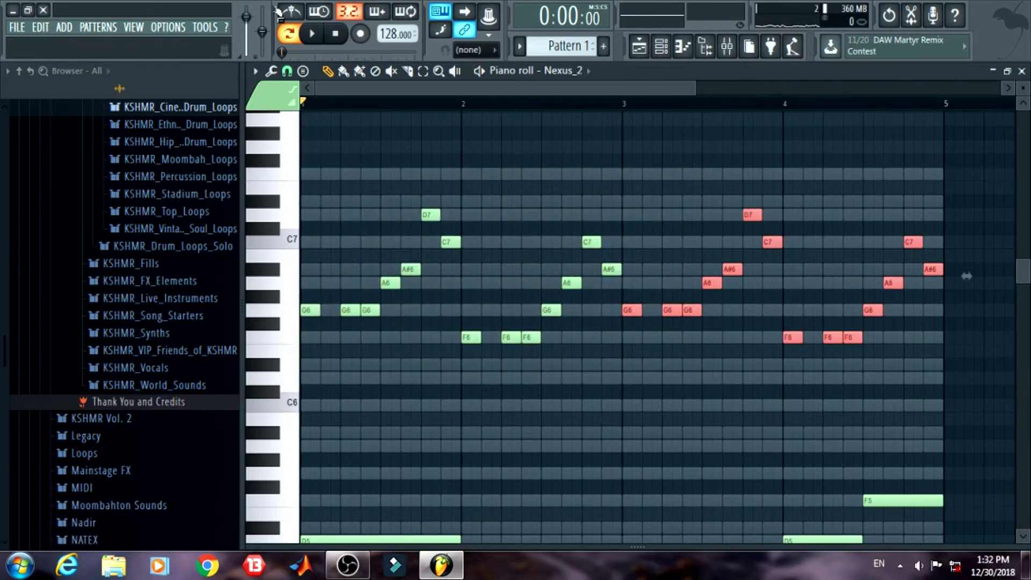
pyautogui.click(482, 76)
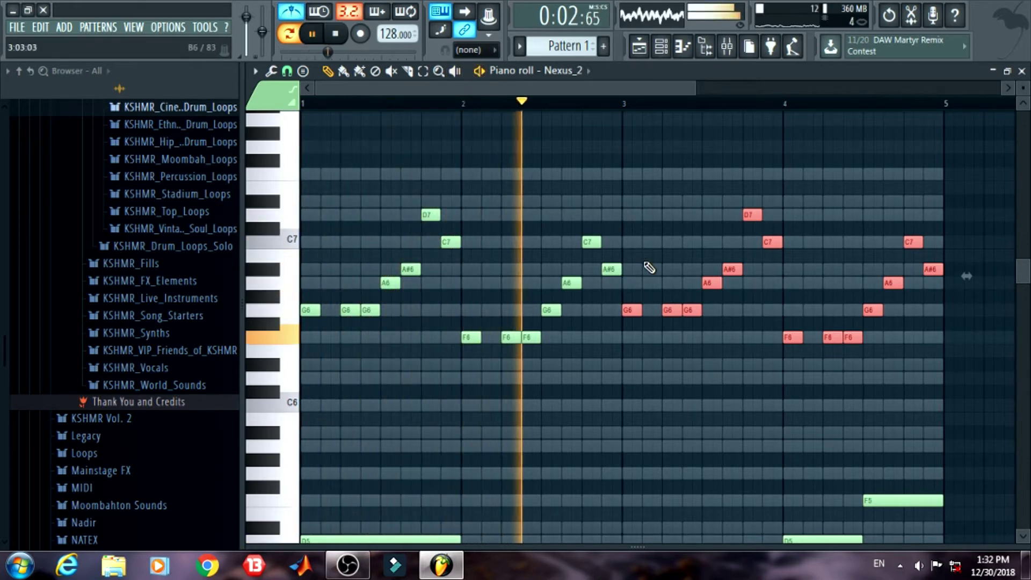
pyautogui.press('space')
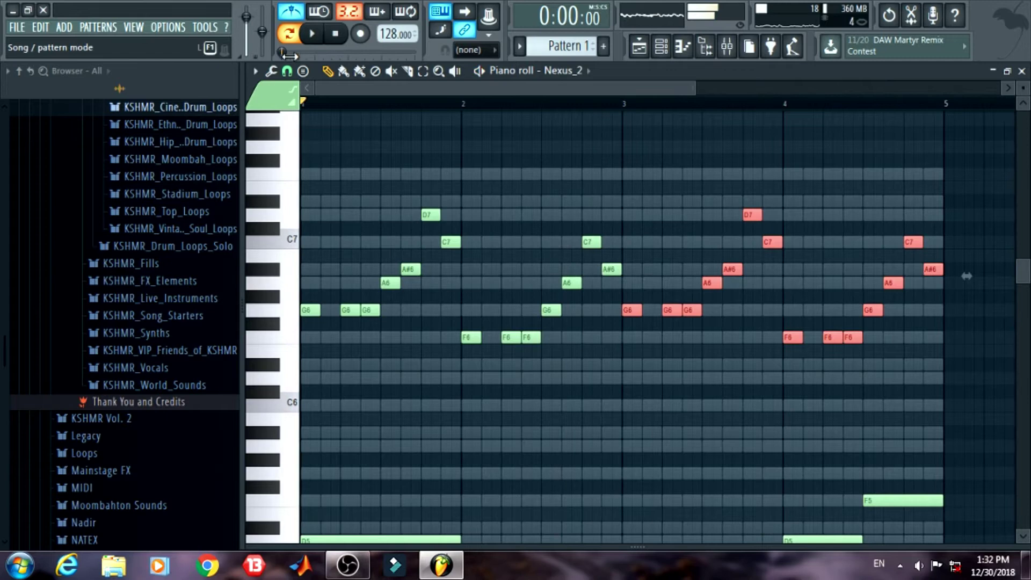
pyautogui.click(467, 172)
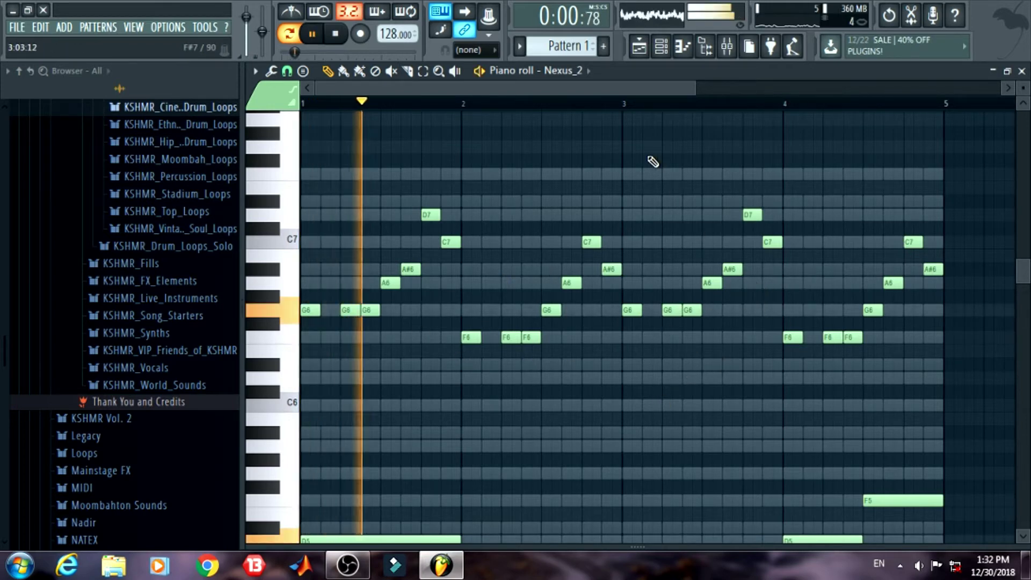
# Lower two G6 melody notes in bar 3 to F6 and listen back
pyautogui.scroll(1, 731, 272)
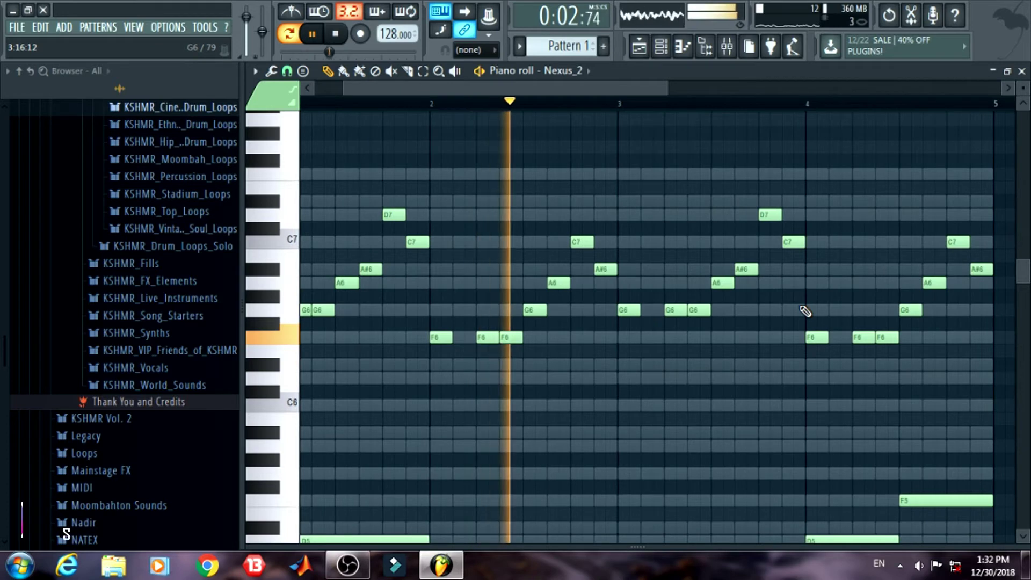
pyautogui.scroll(1, 804, 310)
pyautogui.press('space')
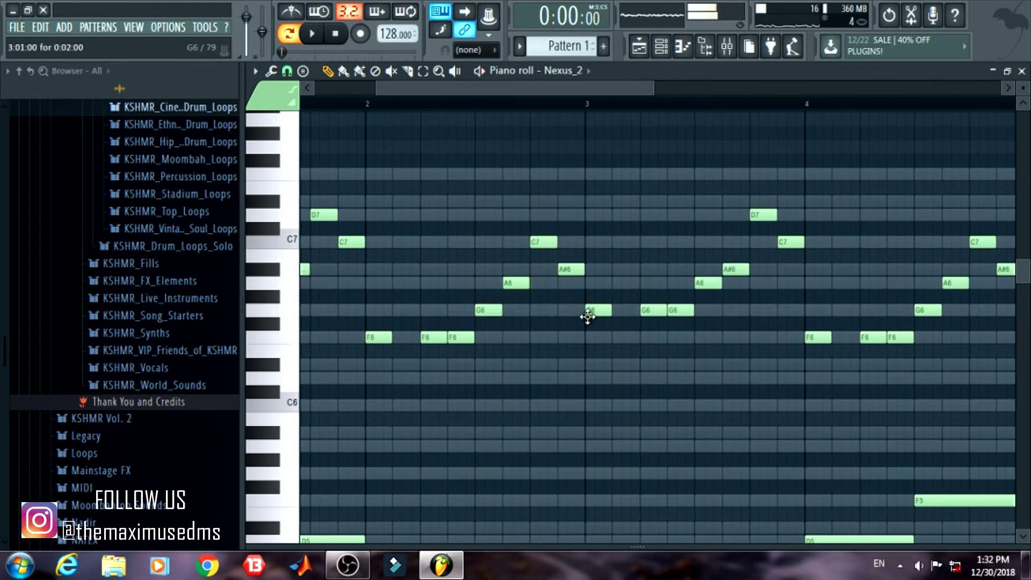
pyautogui.moveTo(598, 309); pyautogui.dragTo(598, 335)
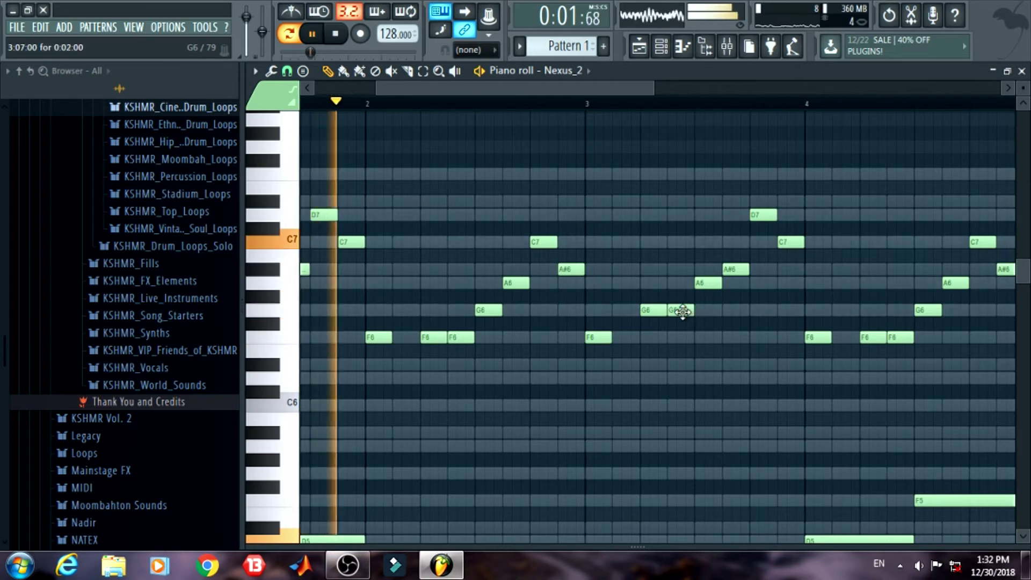
pyautogui.moveTo(683, 311); pyautogui.dragTo(682, 339)
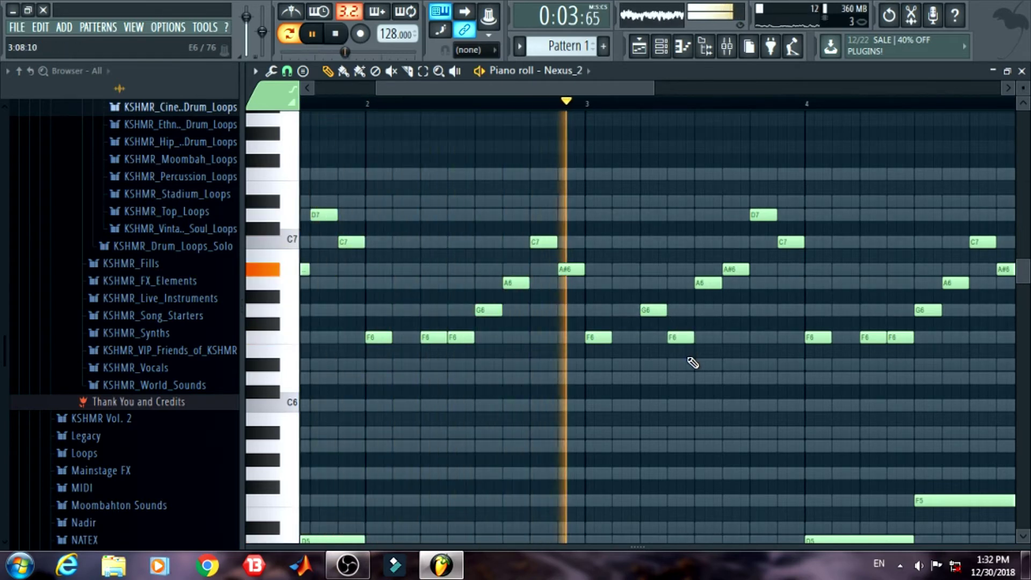
pyautogui.press('space')
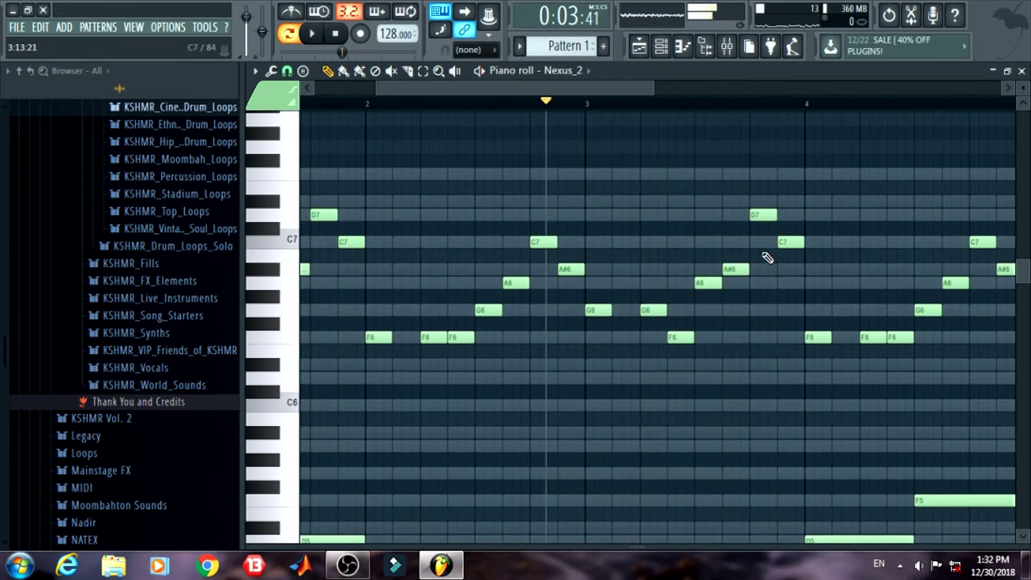
pyautogui.press('space')
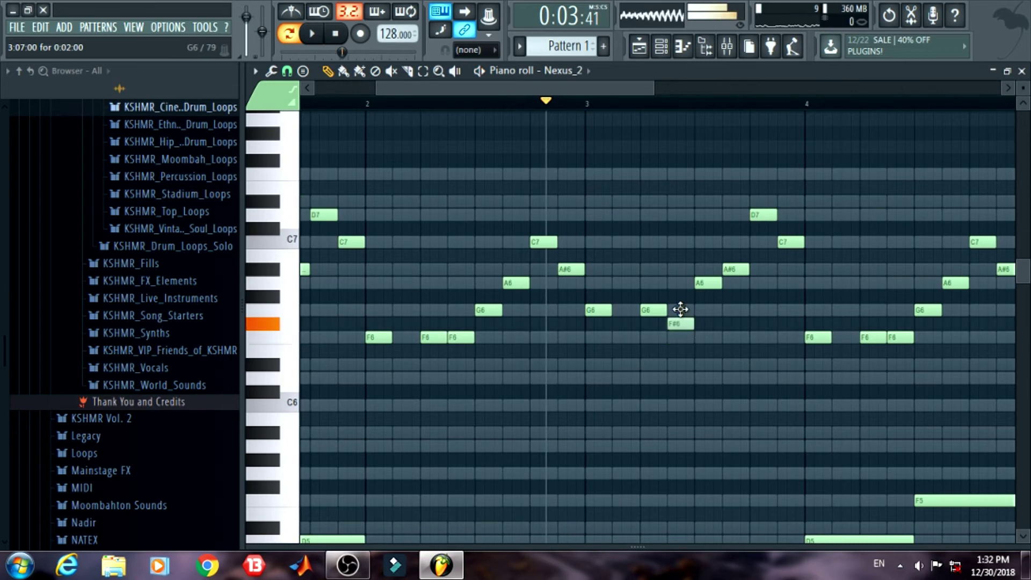
# Lower bar 4's A#6 melody note to A6 while the pattern plays
pyautogui.hscroll(-3, 376, 111)
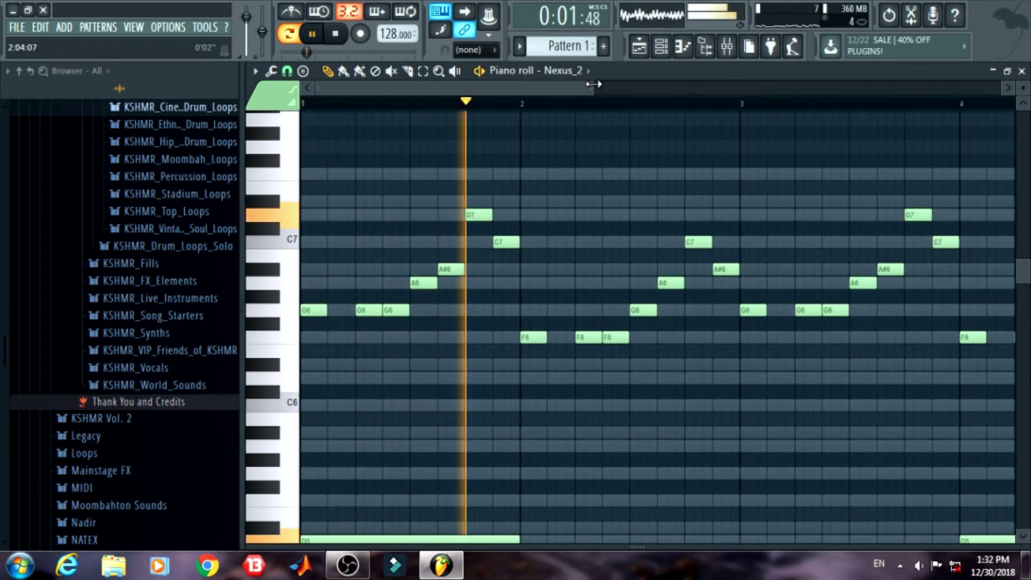
pyautogui.moveTo(594, 88); pyautogui.dragTo(691, 85)
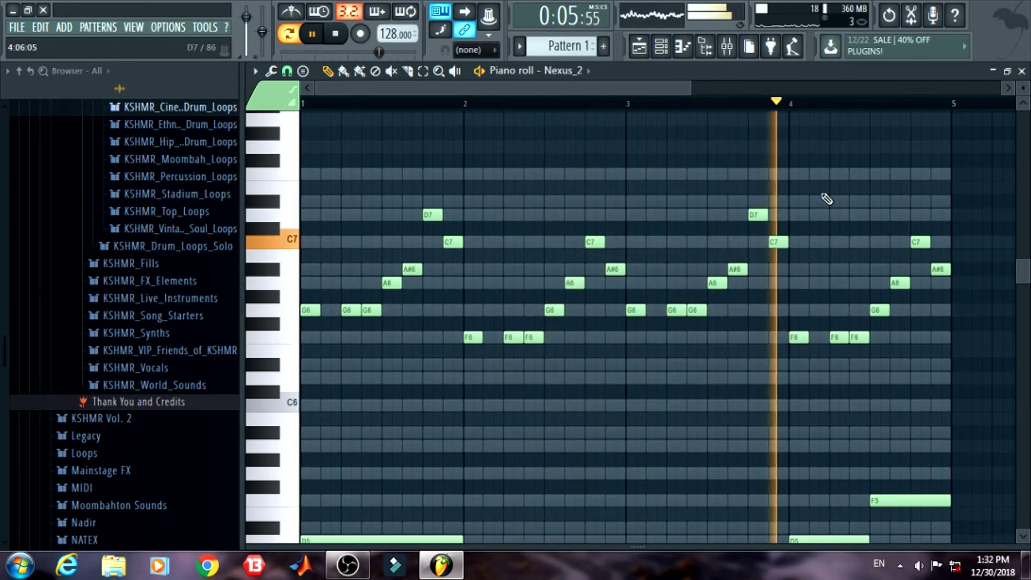
pyautogui.press('space')
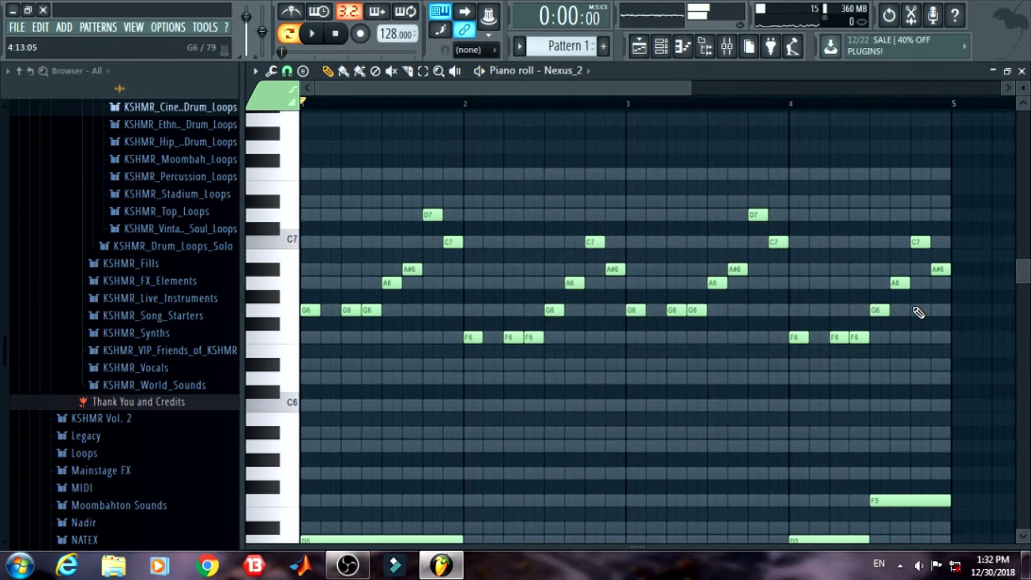
pyautogui.scroll(6, 918, 312)
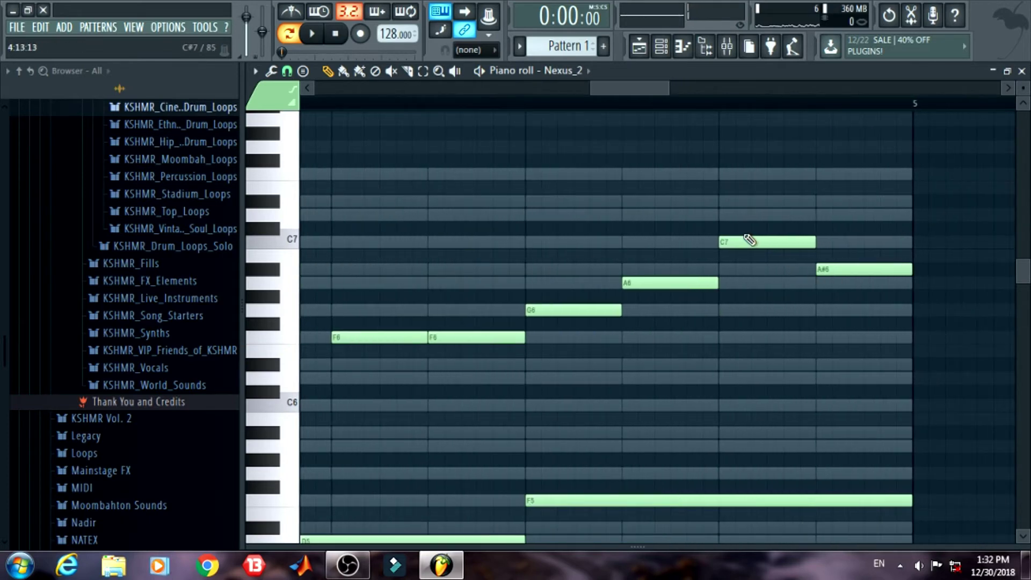
pyautogui.press('space')
pyautogui.moveTo(846, 266); pyautogui.dragTo(847, 280)
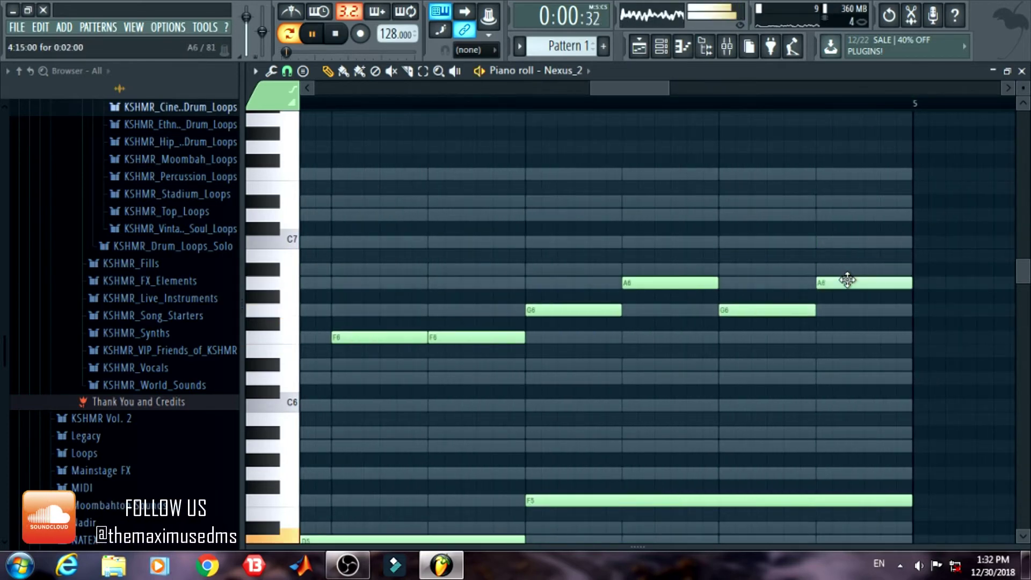
pyautogui.scroll(-6, 805, 357)
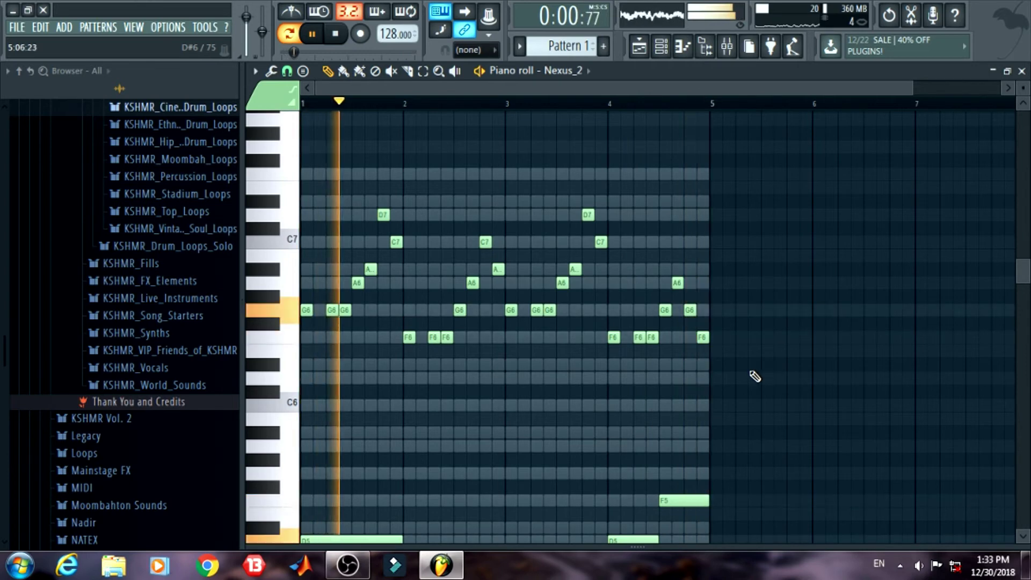
# Select the three G6 notes opening bar 3 and drag them down
pyautogui.scroll(6, 725, 372)
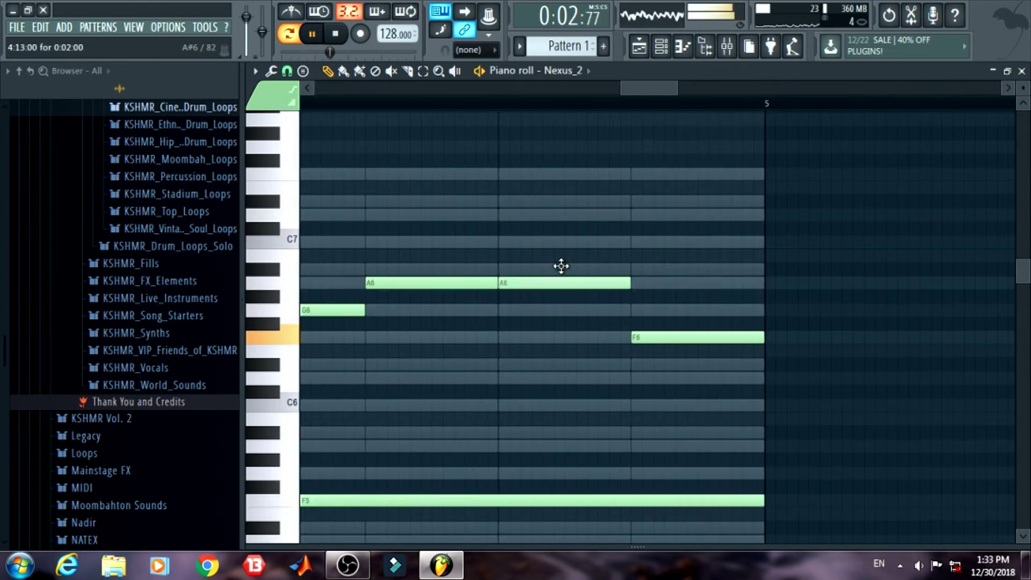
pyautogui.scroll(-8, 558, 233)
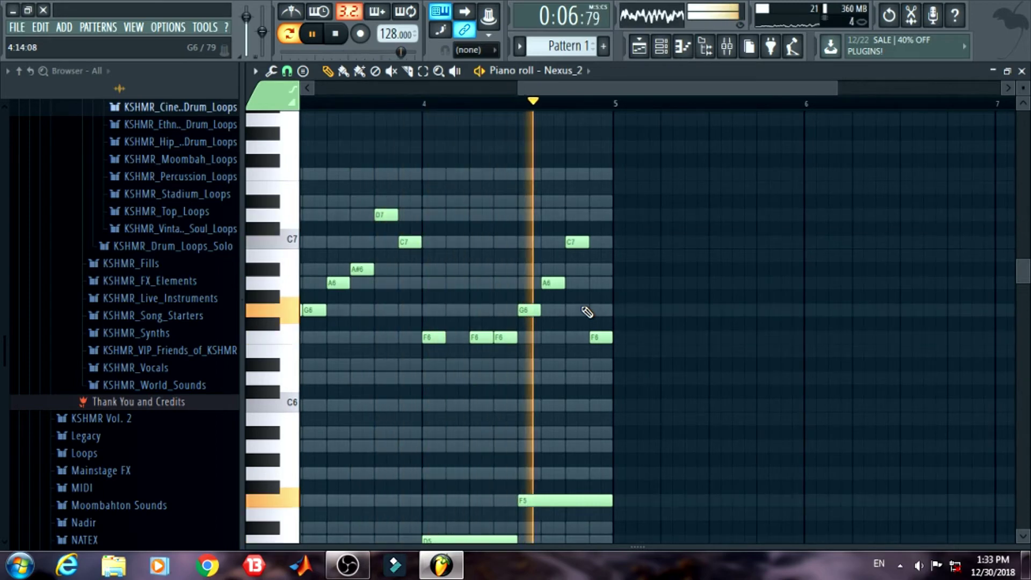
pyautogui.scroll(1, 571, 245)
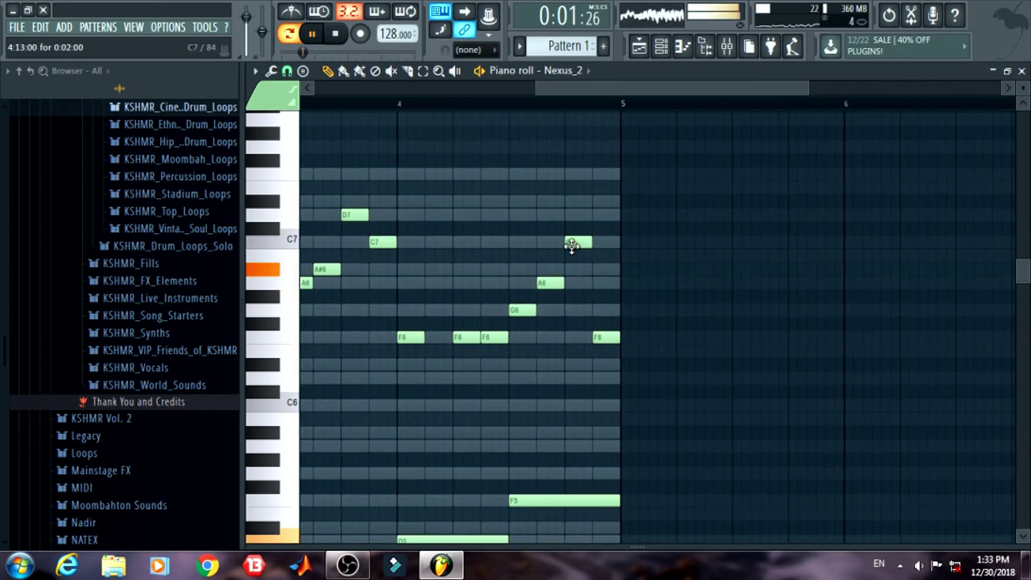
pyautogui.scroll(3, 580, 96)
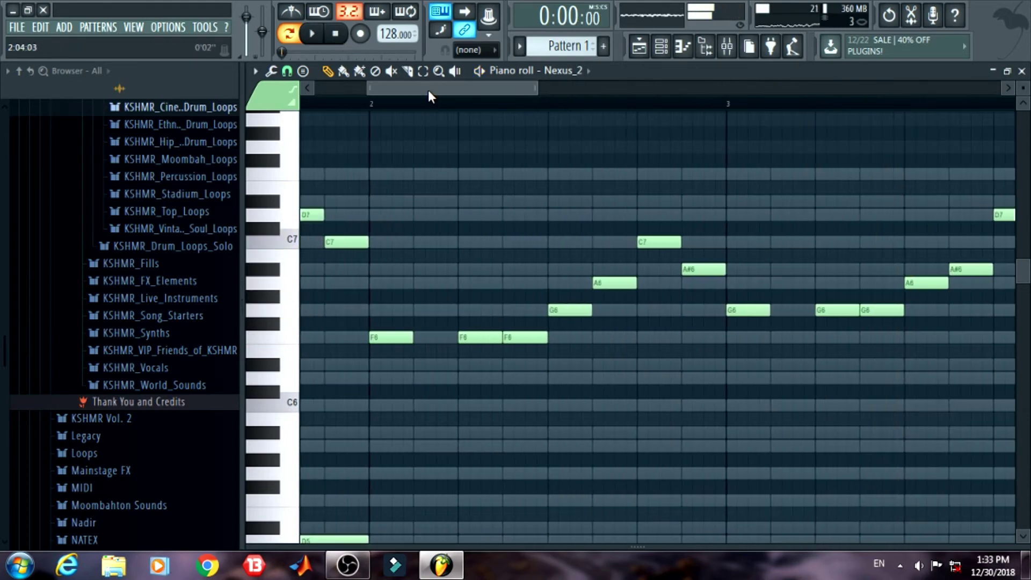
pyautogui.moveTo(488, 89); pyautogui.dragTo(725, 96)
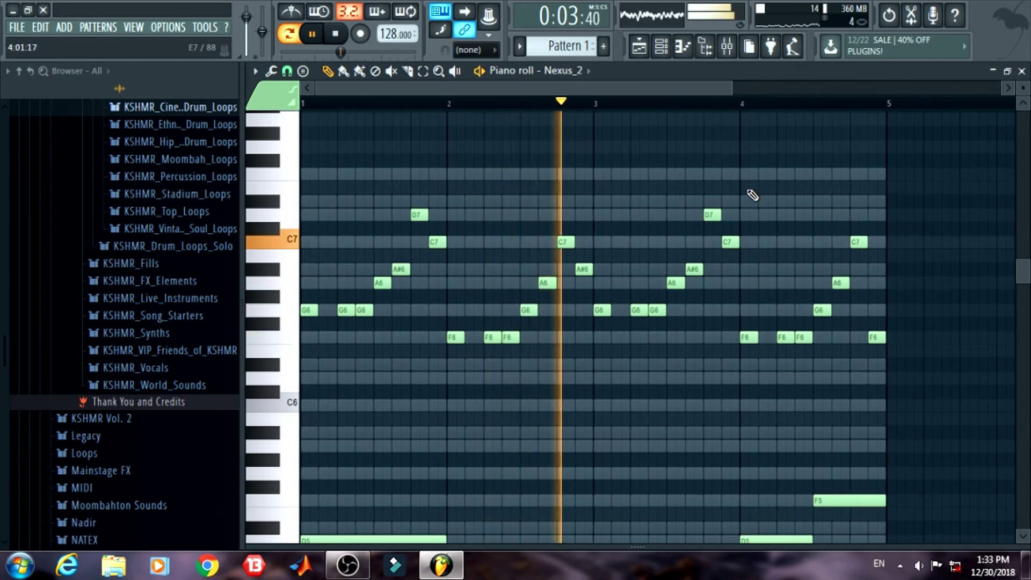
pyautogui.scroll(3, 788, 309)
pyautogui.press('space')
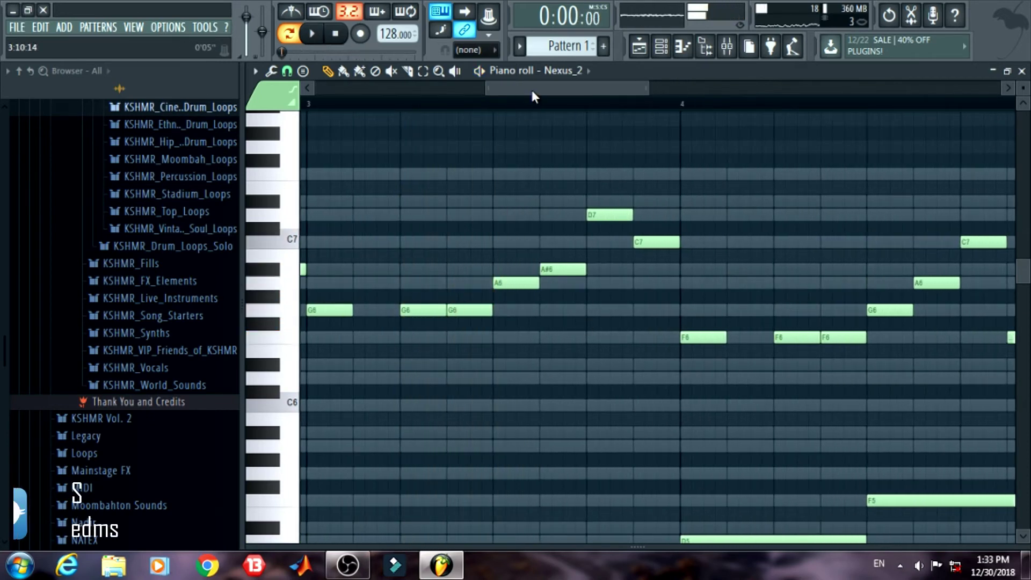
pyautogui.moveTo(502, 290); pyautogui.dragTo(571, 338)
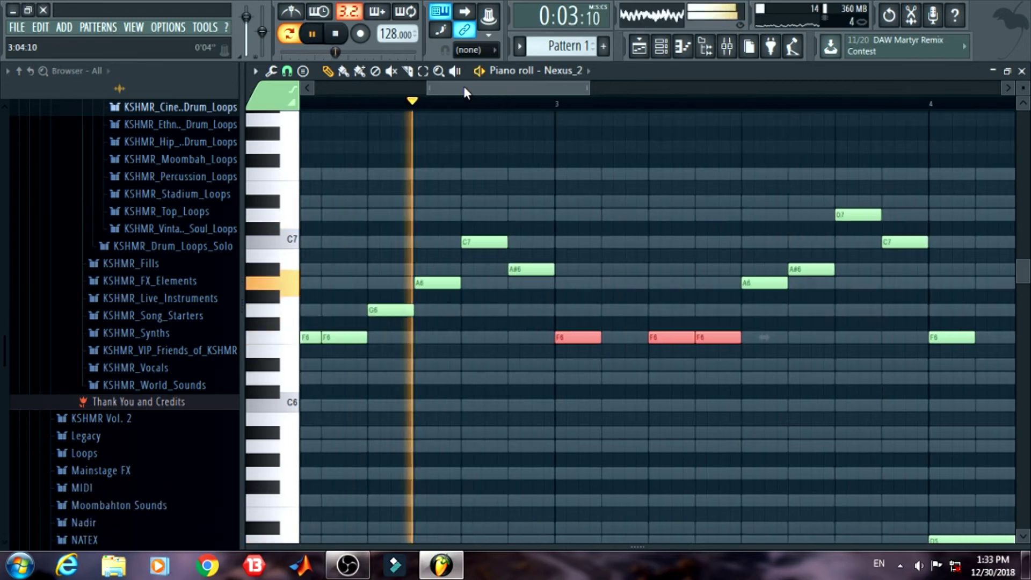
# Replay the edited melody and pencil a new G6 note near the end of bar 3
pyautogui.press('space')
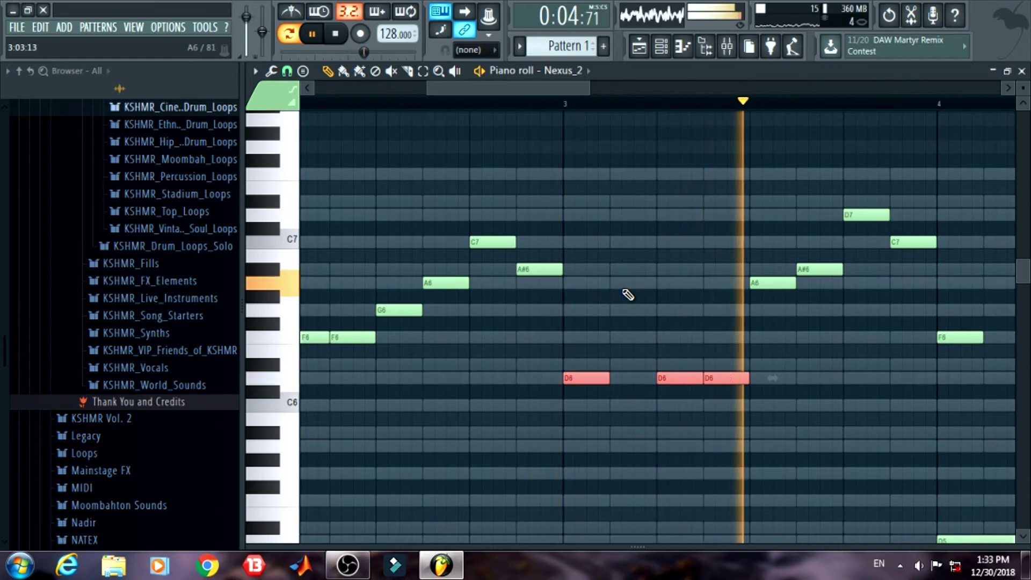
pyautogui.press('space')
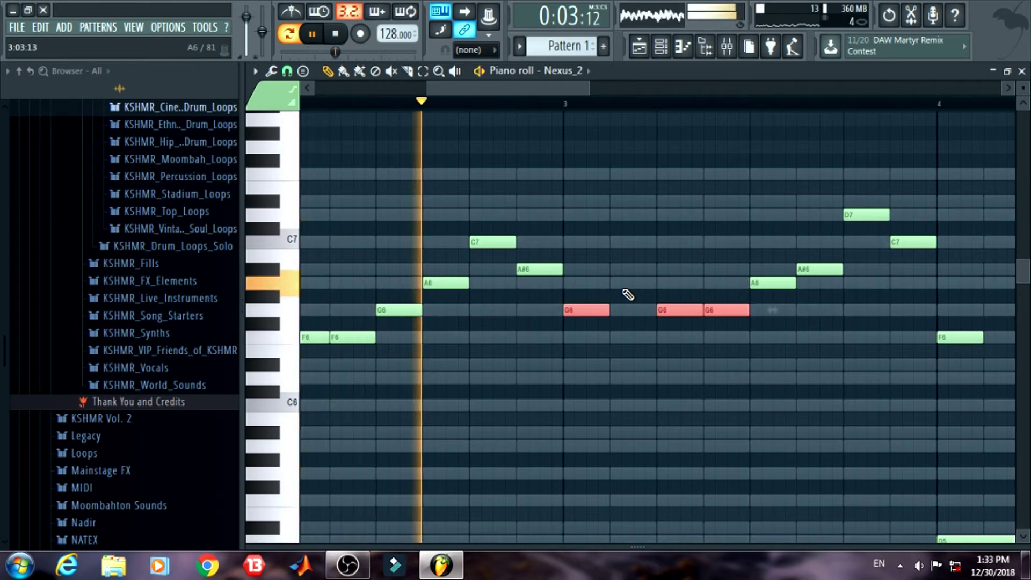
pyautogui.press('space')
pyautogui.click(818, 352)
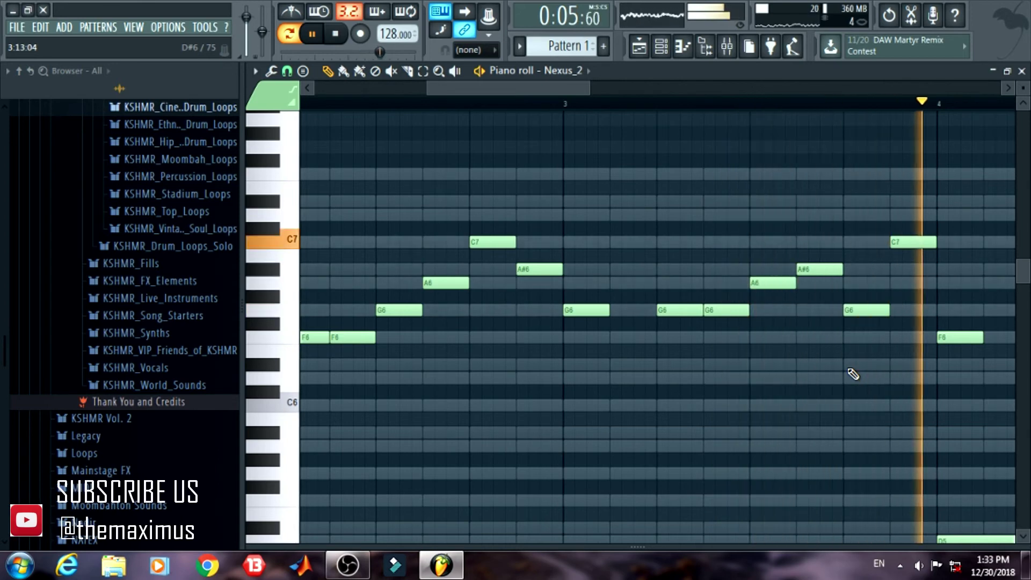
# Swap the C7 just before bar 4 for an A6 so bar 3 ends G6, A6
pyautogui.moveTo(586, 89); pyautogui.dragTo(779, 107)
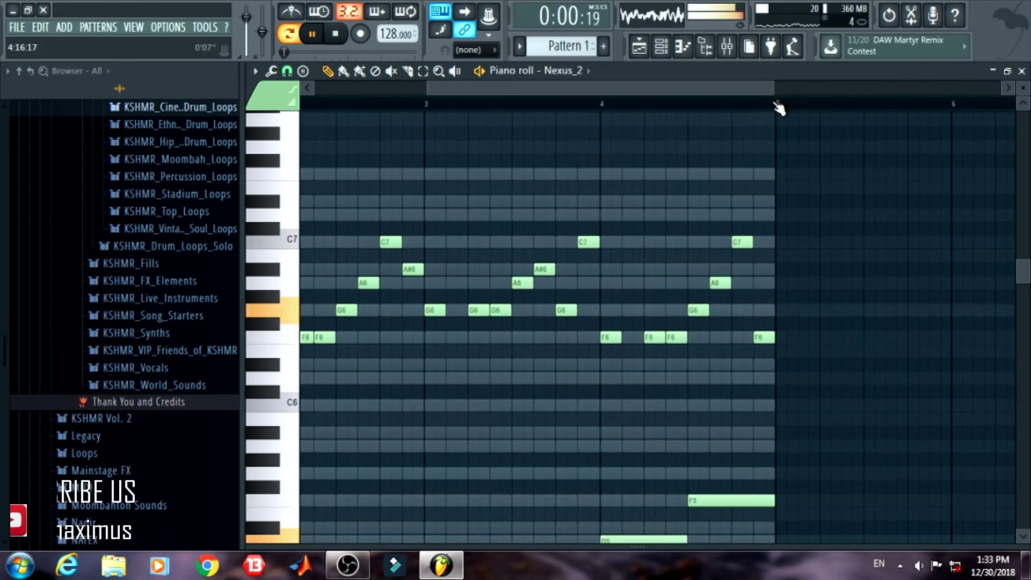
pyautogui.moveTo(431, 89); pyautogui.dragTo(318, 89)
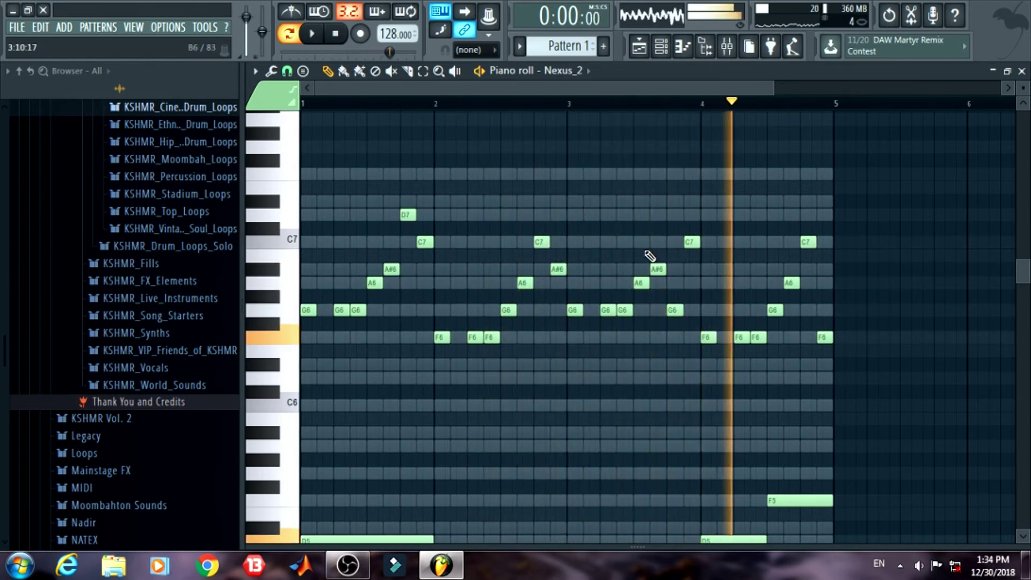
pyautogui.rightClick(692, 242)
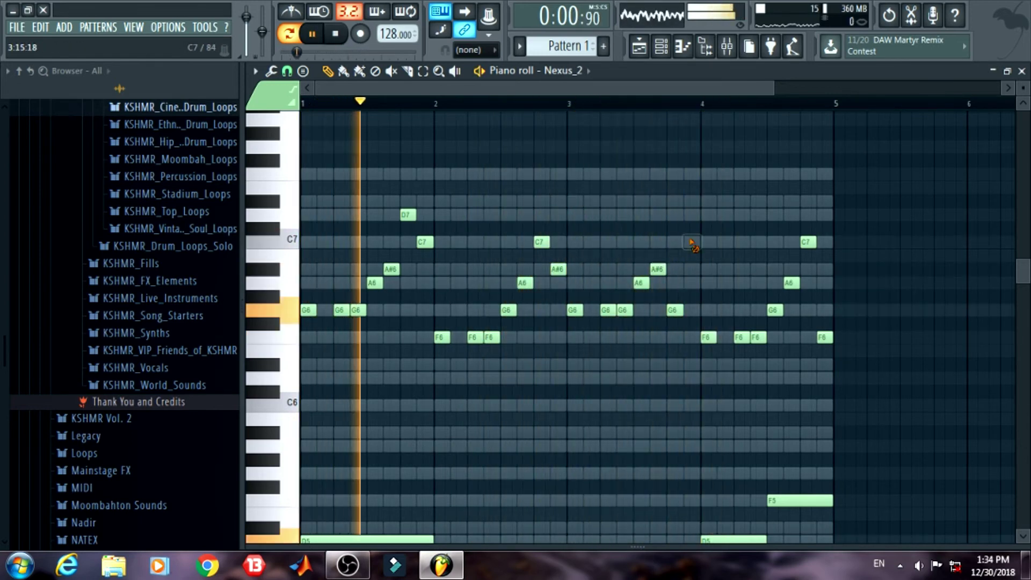
pyautogui.click(693, 283)
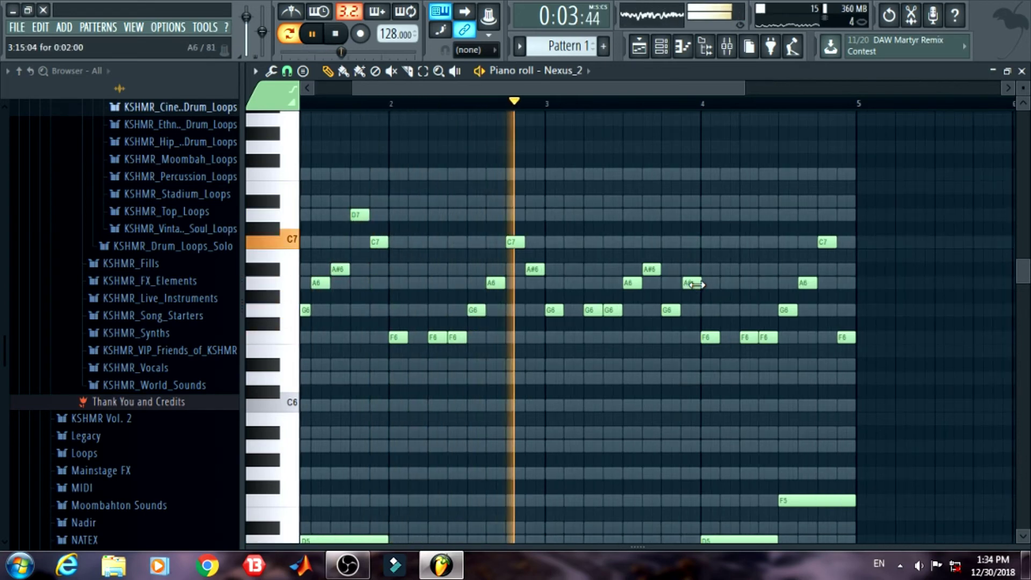
pyautogui.scroll(8, 693, 285)
pyautogui.scroll(-8, 651, 285)
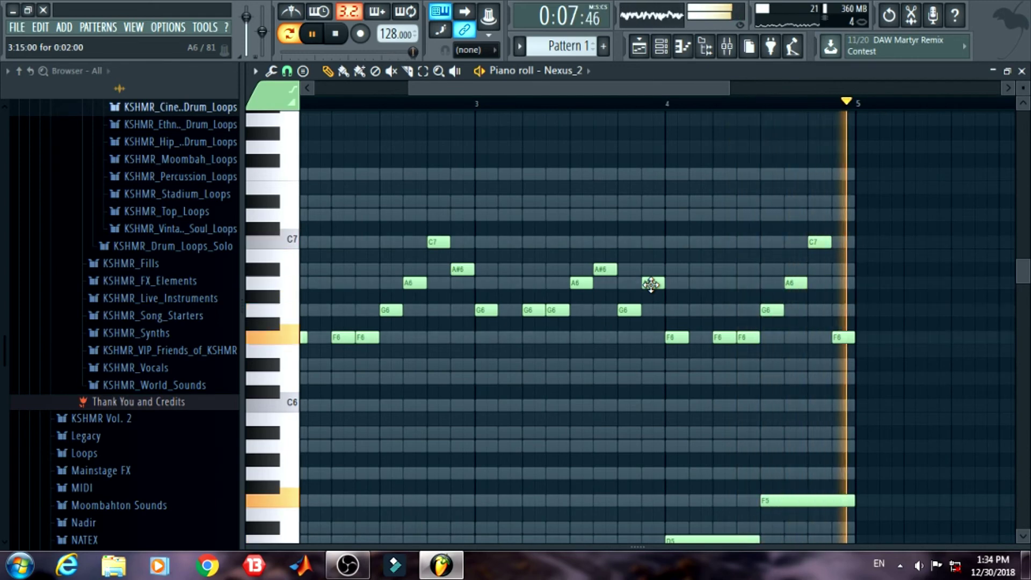
# Zoom out and scroll through the piano roll to review the four-bar melody and chords
pyautogui.moveTo(453, 88); pyautogui.dragTo(343, 86)
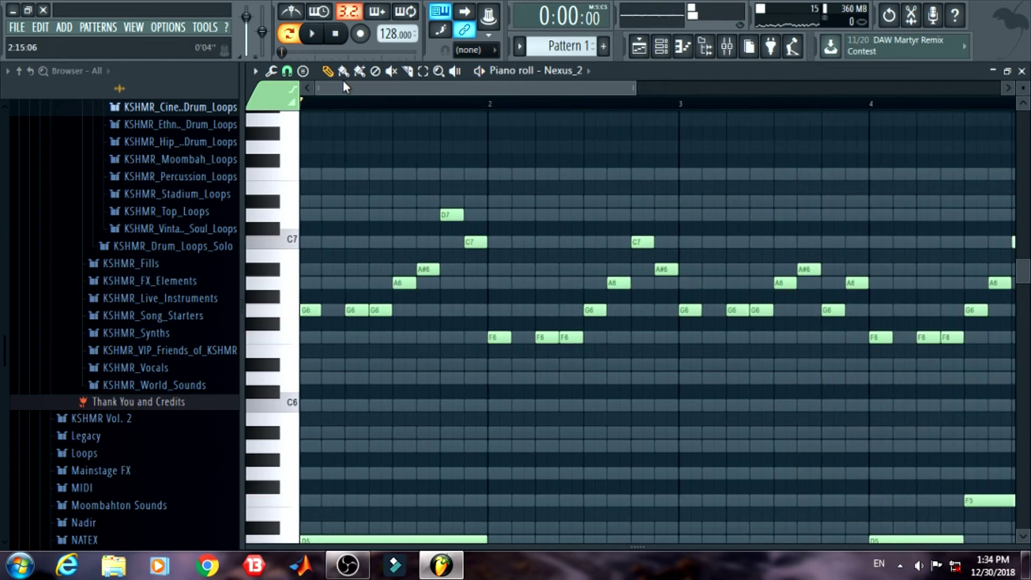
pyautogui.moveTo(636, 88); pyautogui.dragTo(966, 127)
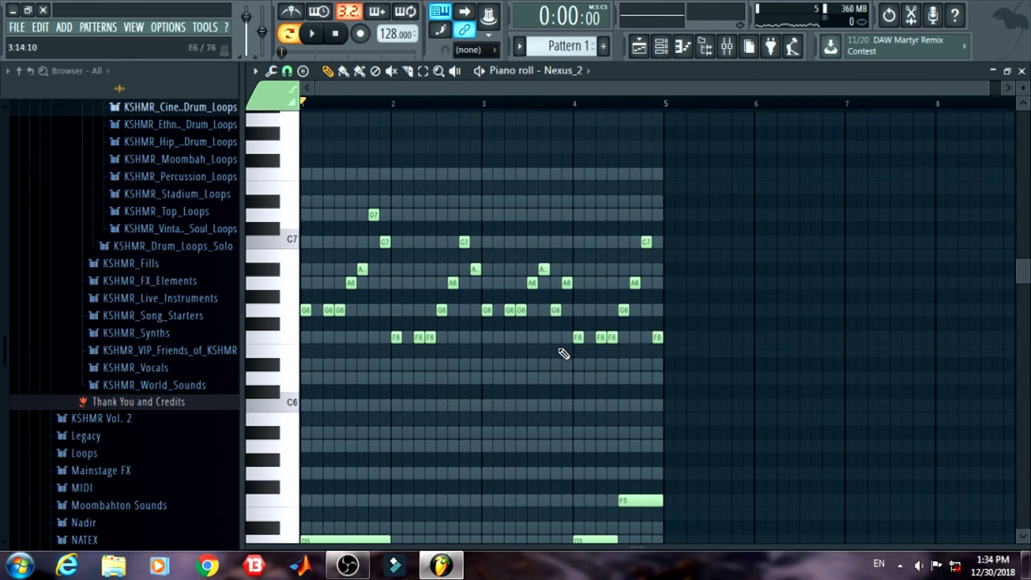
pyautogui.scroll(-5, 575, 346)
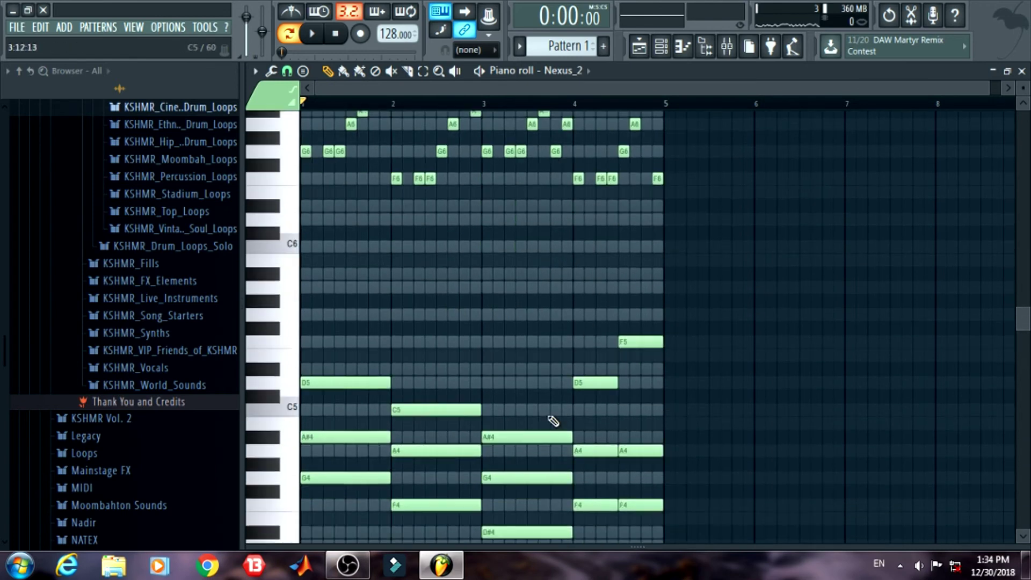
pyautogui.scroll(3, 590, 363)
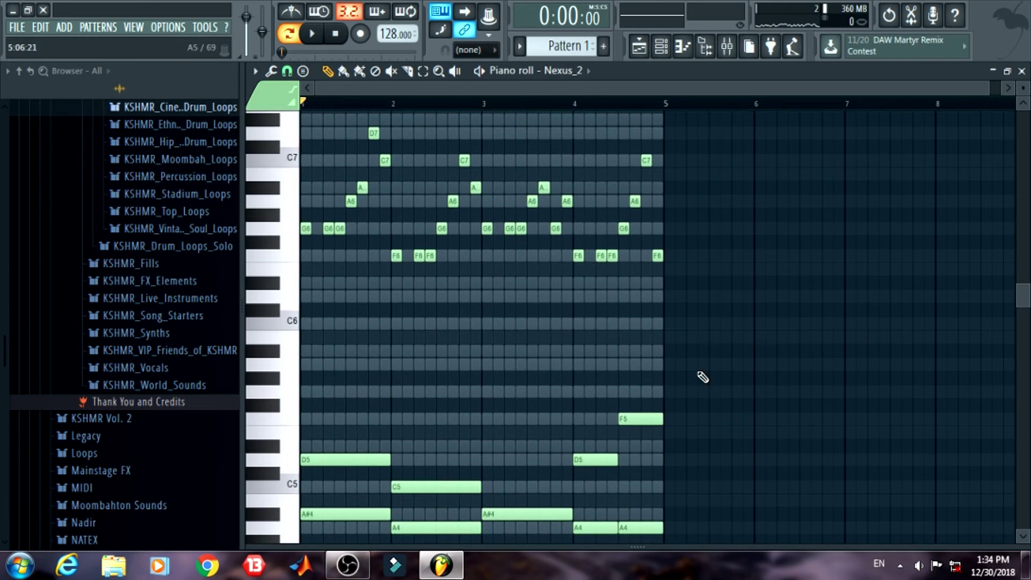
pyautogui.scroll(-4, 622, 369)
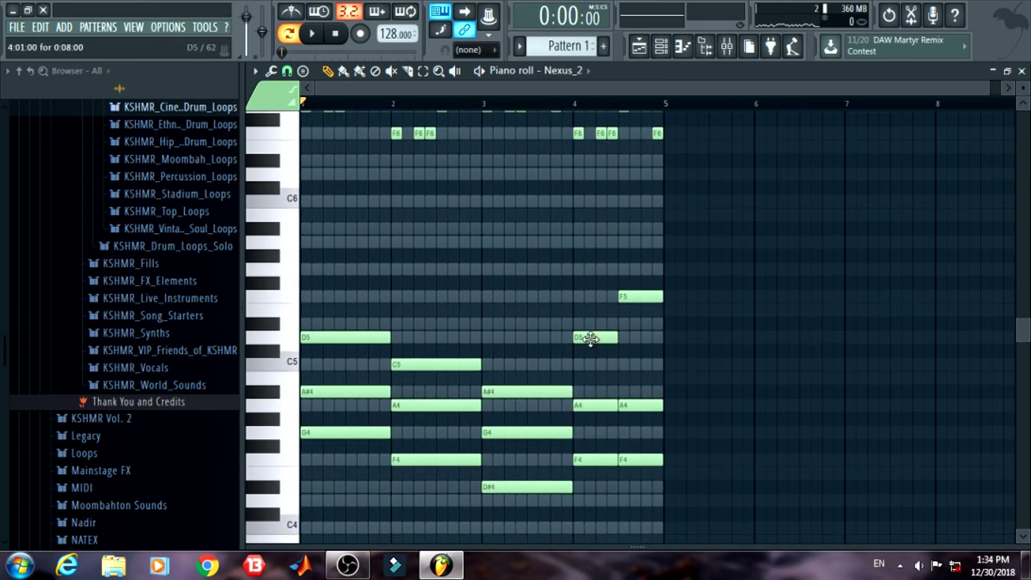
pyautogui.scroll(4, 459, 244)
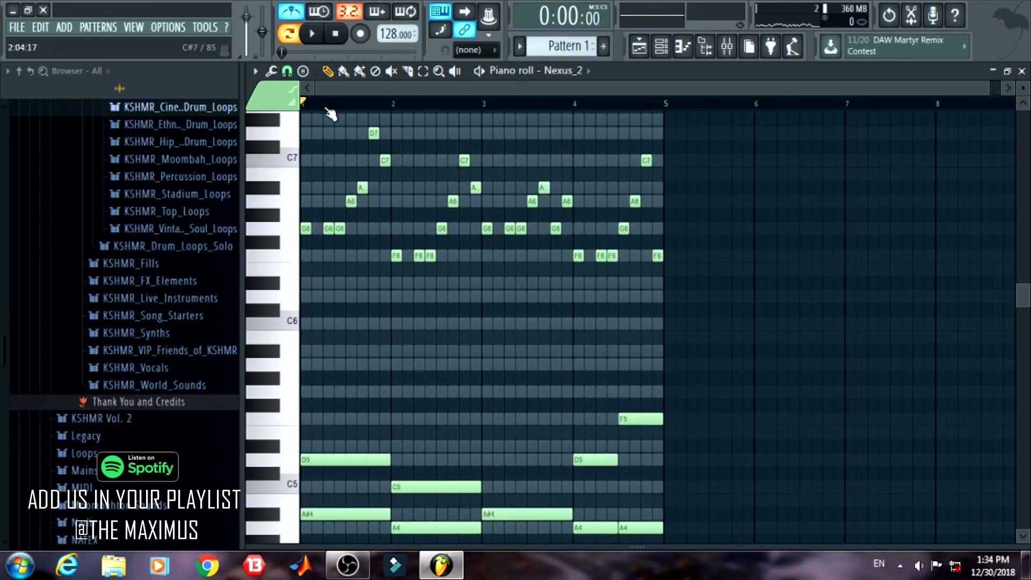
pyautogui.scroll(-1, 556, 330)
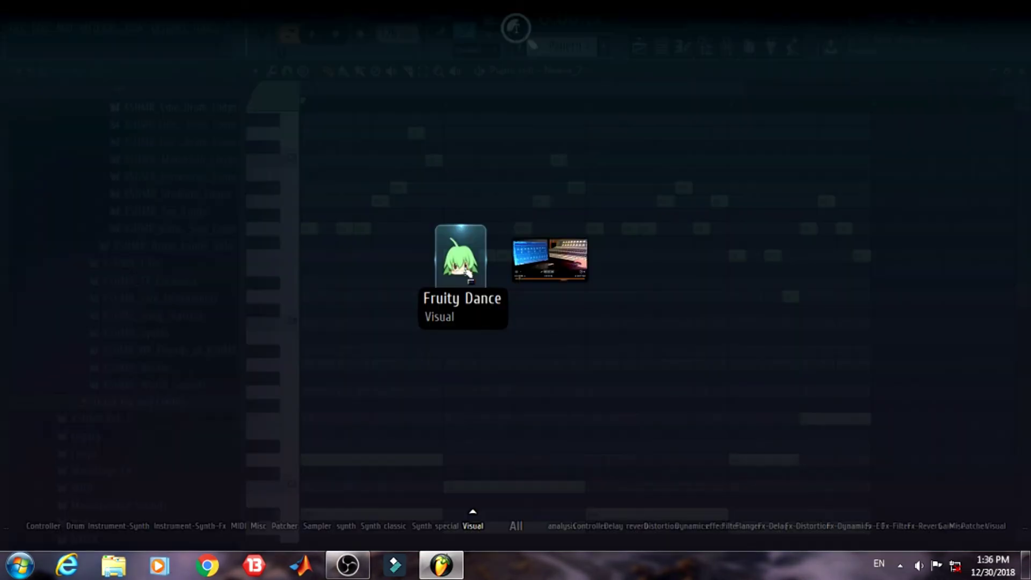
# Load the Fruity Dance visual over the piano roll and play the four-bar melody with its chords
pyautogui.click(468, 273)
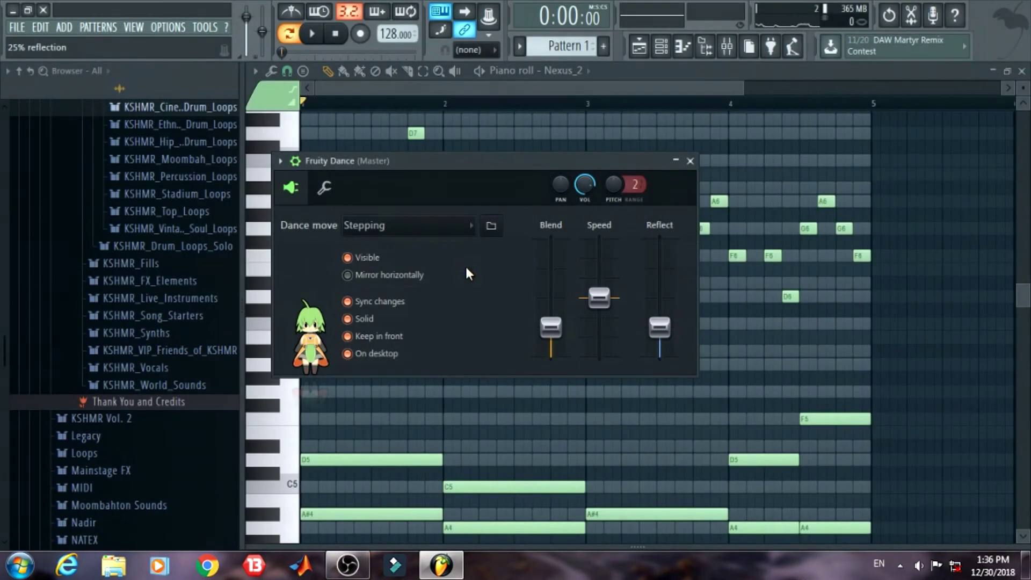
pyautogui.click(693, 157)
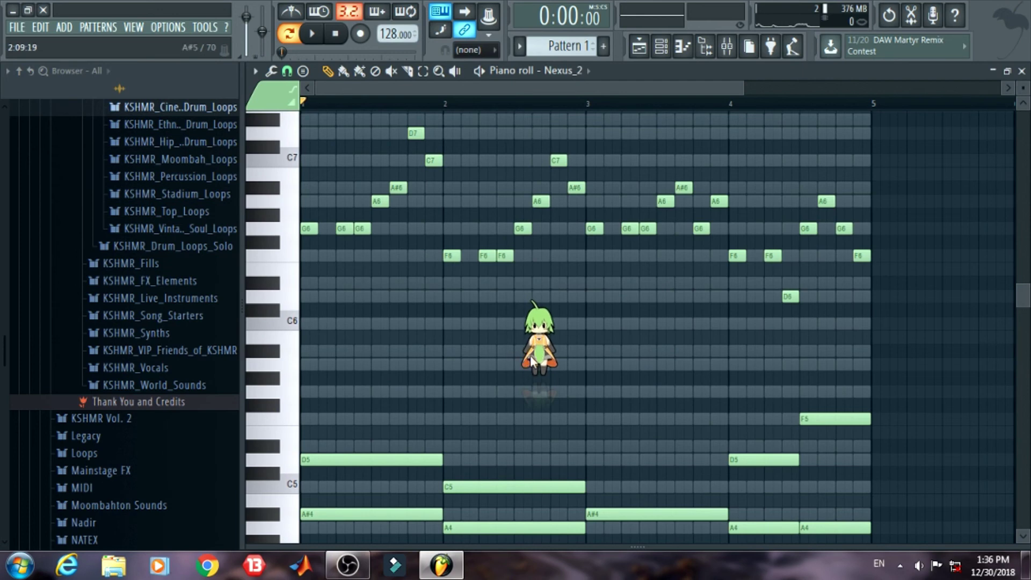
pyautogui.press('space')
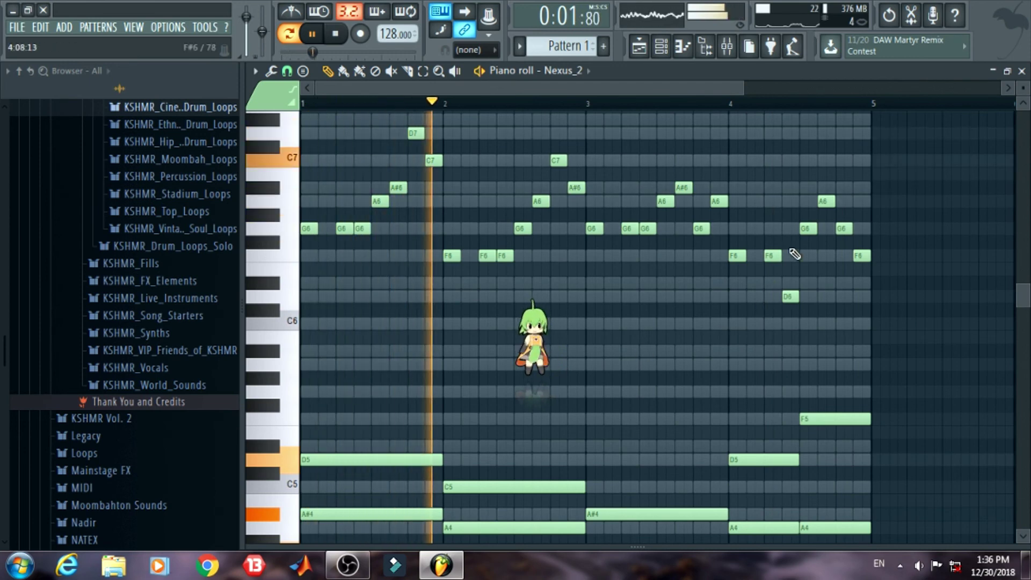
pyautogui.scroll(1, 808, 245)
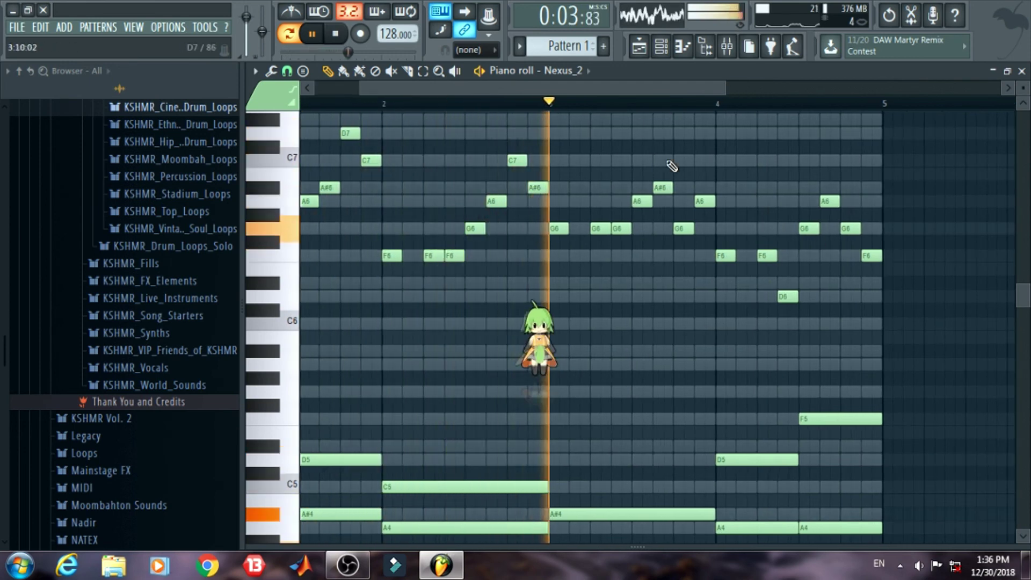
pyautogui.moveTo(617, 88); pyautogui.dragTo(531, 86)
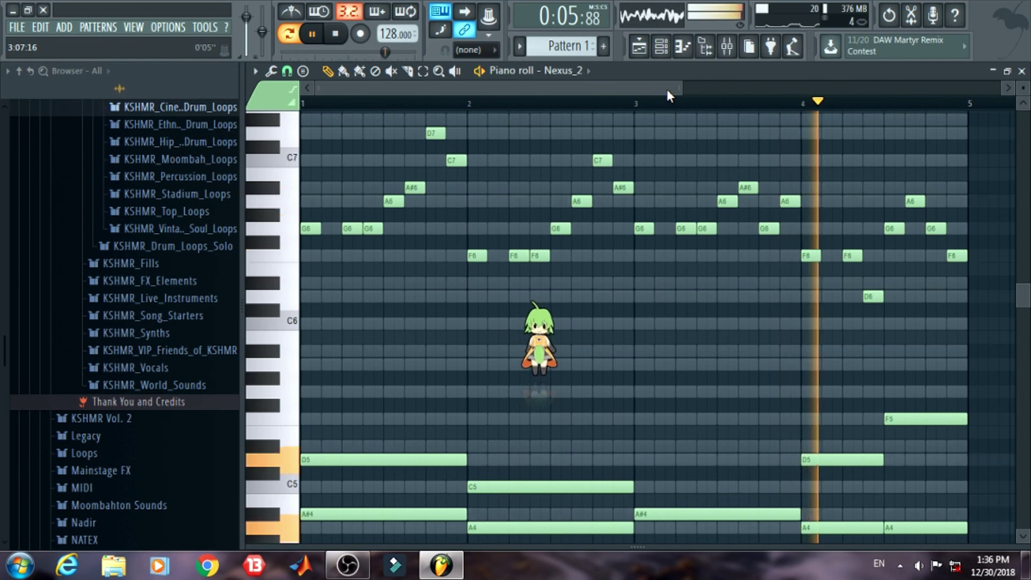
# Stop playback, then zoom the piano roll out and scroll down to the chord notes below the melody
pyautogui.press('space')
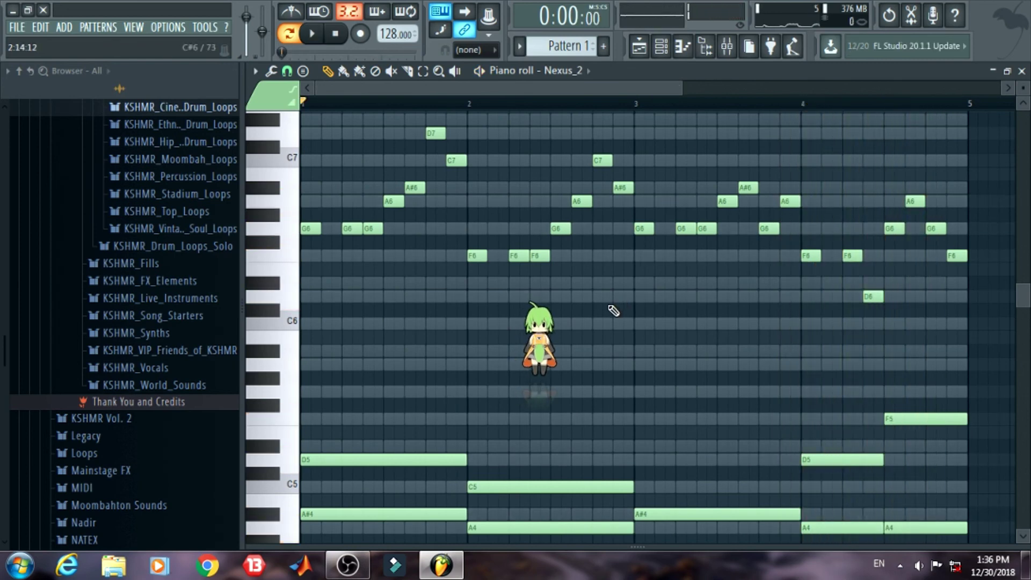
pyautogui.moveTo(680, 95); pyautogui.dragTo(843, 95)
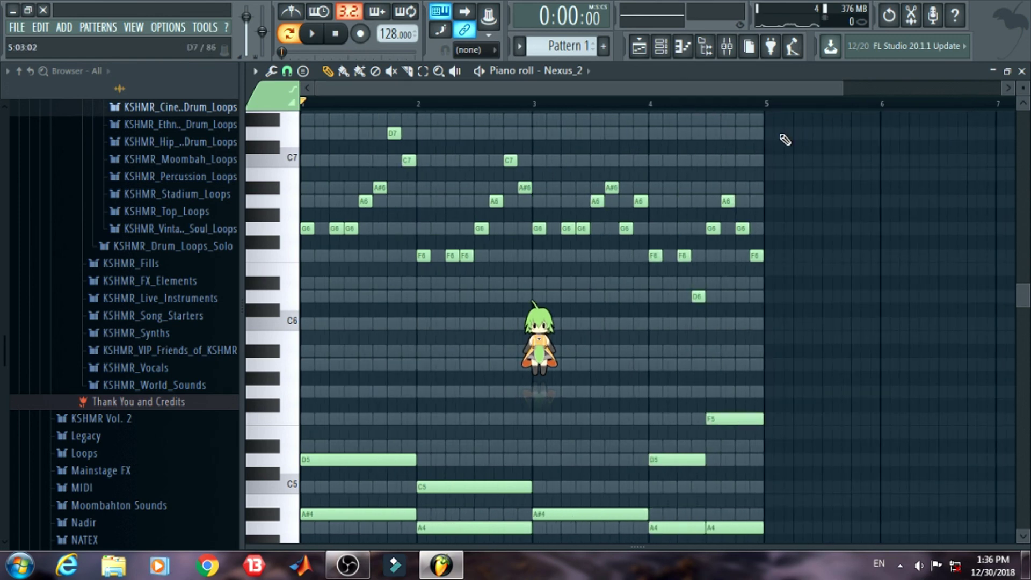
pyautogui.scroll(-2, 482, 227)
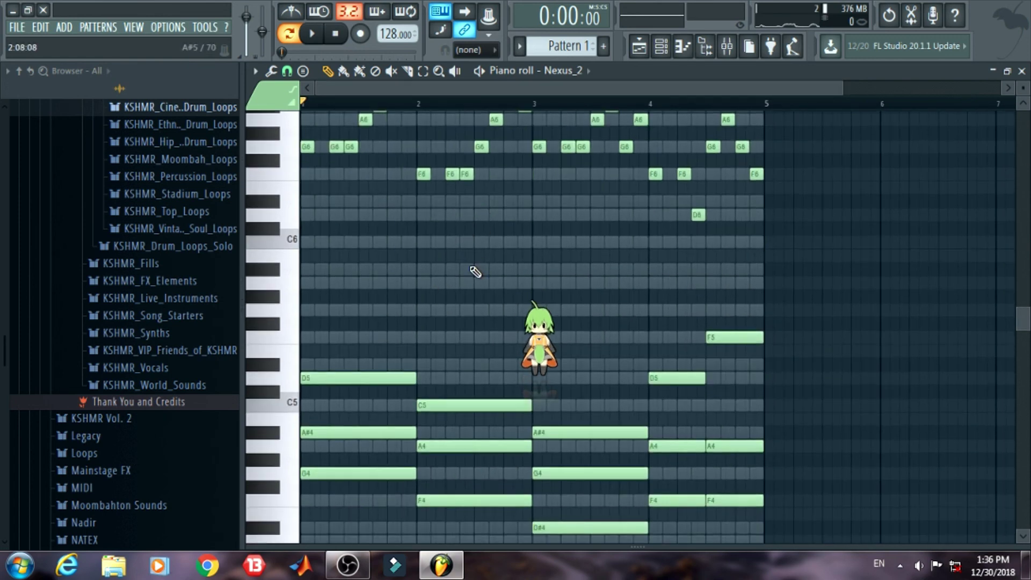